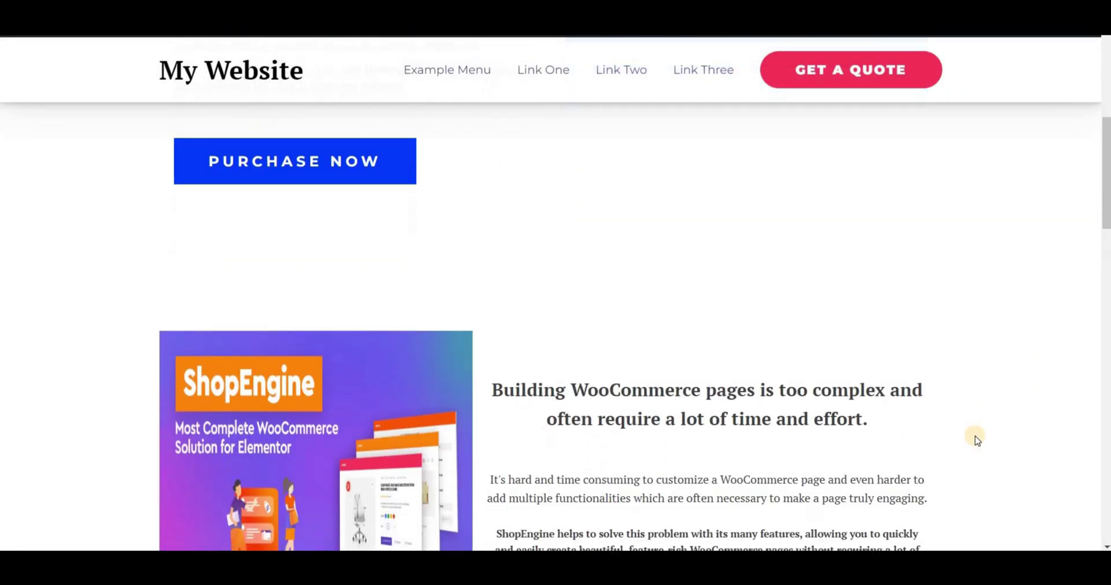
Step: Look through the product and contact form sections of the demo home page
scroll(974, 436, down, 3)
scroll(974, 436, down, 2)
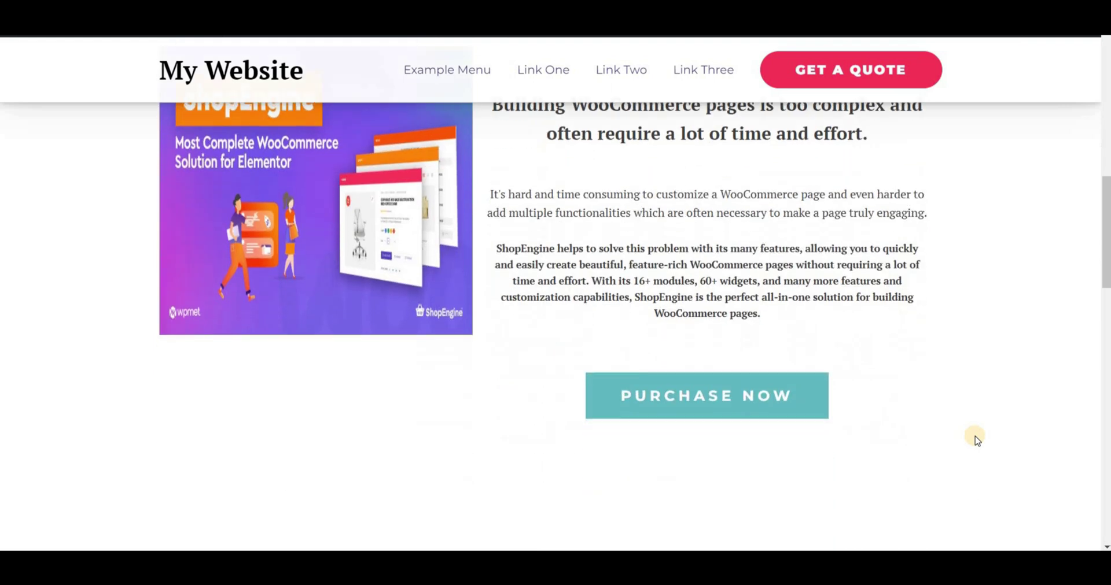
scroll(974, 436, down, 5)
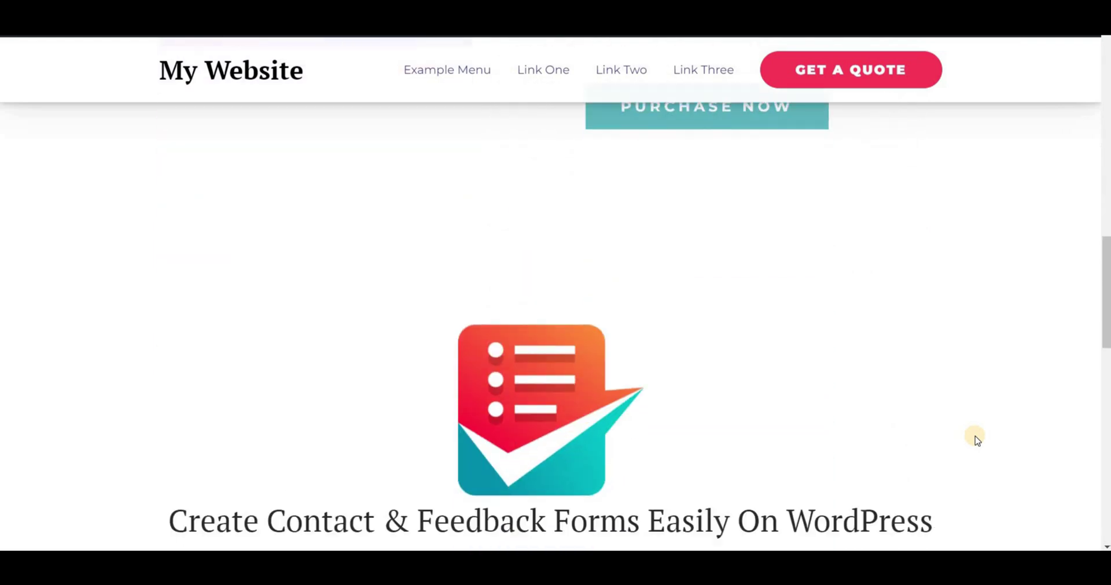
scroll(974, 436, down, 4)
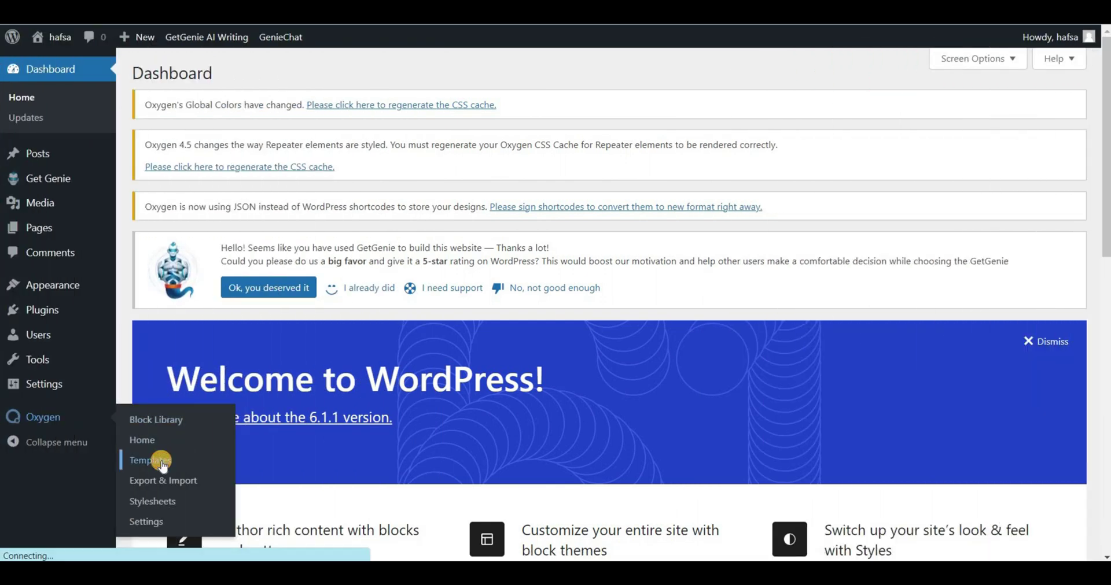
Step: Go to Oxygen's templates in the WordPress dashboard and open the home page design in the visual editor
click(161, 462)
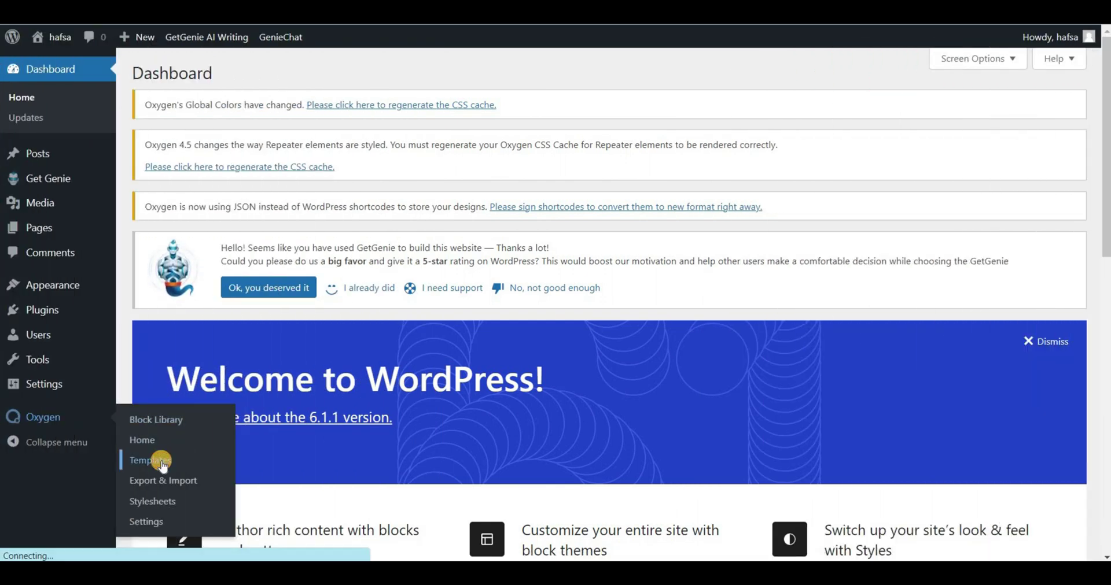
scroll(348, 379, down, 3)
click(327, 373)
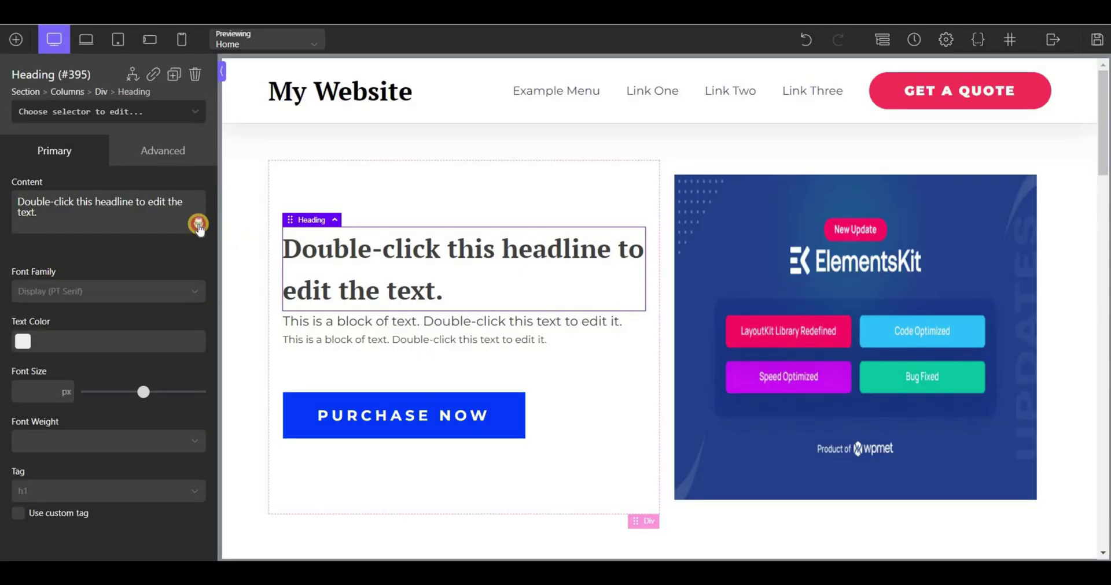
Step: Start GetGenie's template writing from the hero heading's content and choose the Attention Interest Desire Action (AIDA) template
click(198, 224)
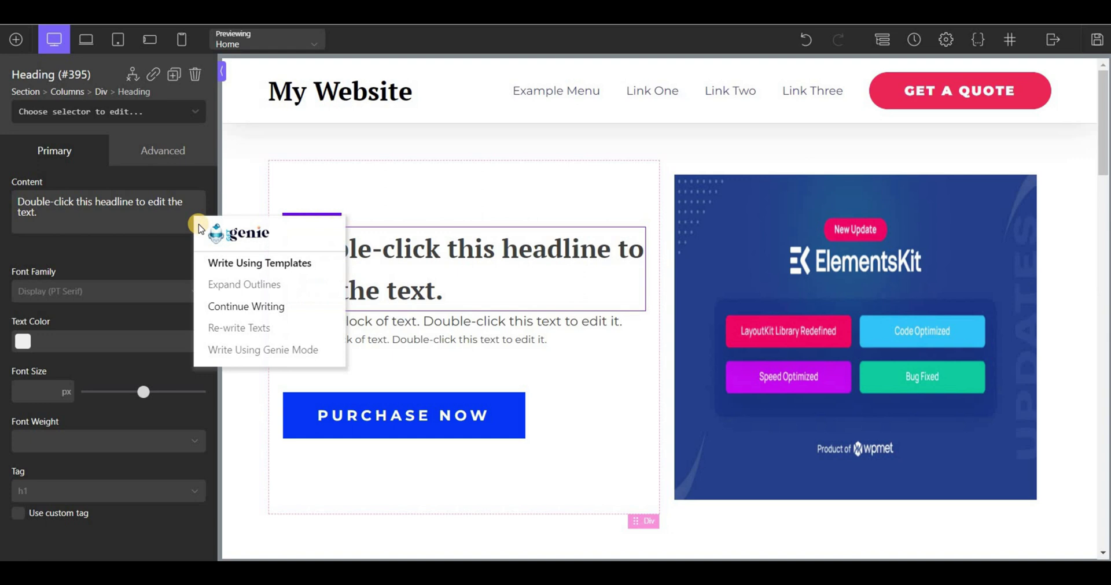
click(230, 263)
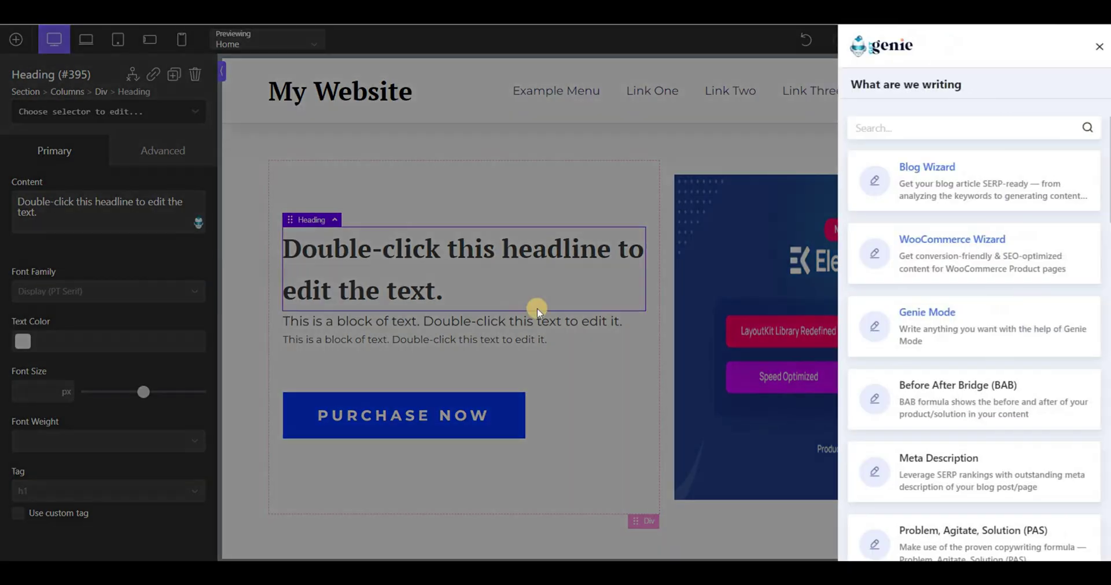
scroll(979, 391, down, 3)
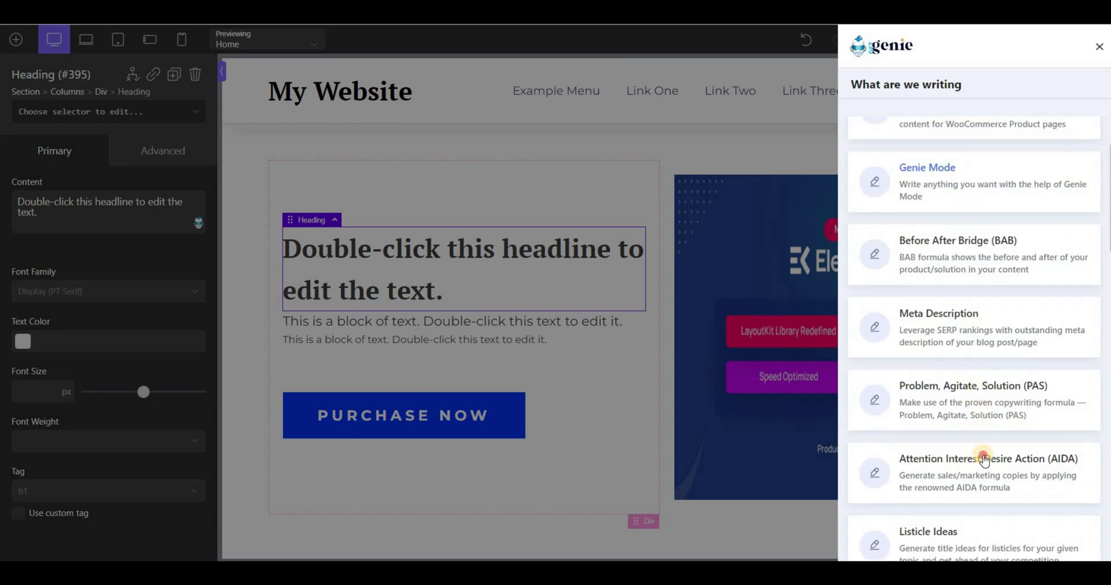
click(985, 460)
Step: Enter ElementsKit as the product name and paste in its product description
click(902, 162)
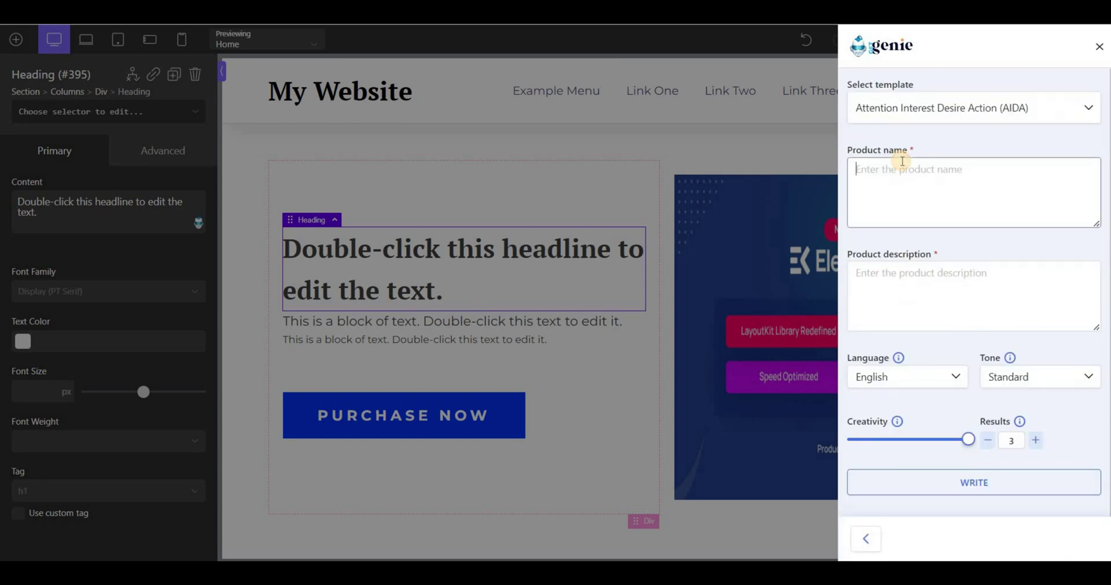
text(ElementsKit)
click(908, 300)
key(ctrl+v)
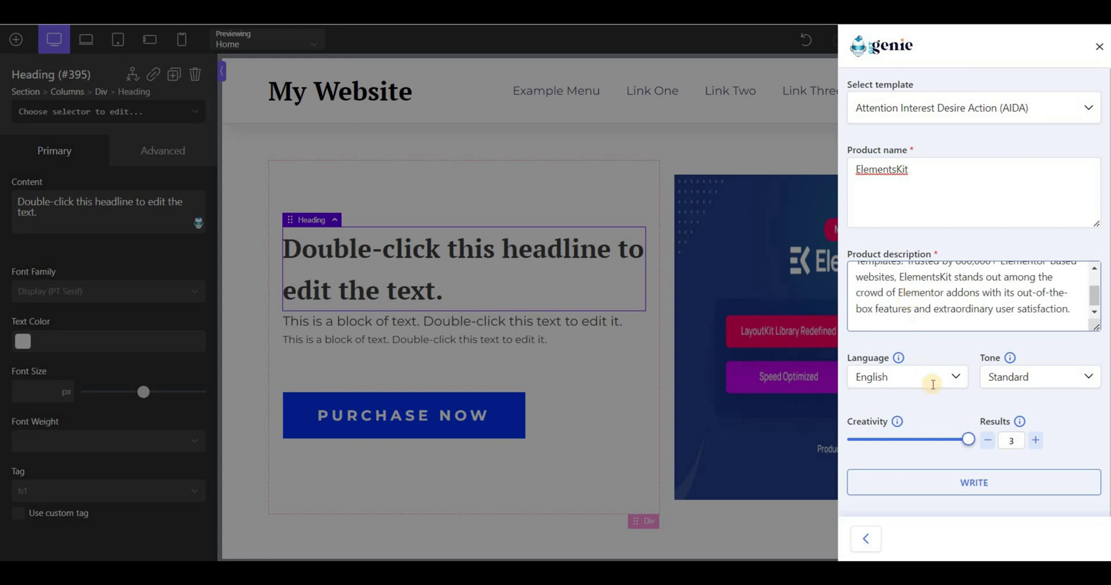
Step: Check the available languages, keep English with maximum creativity, and generate 3 AIDA results
click(933, 383)
scroll(931, 284, down, 5)
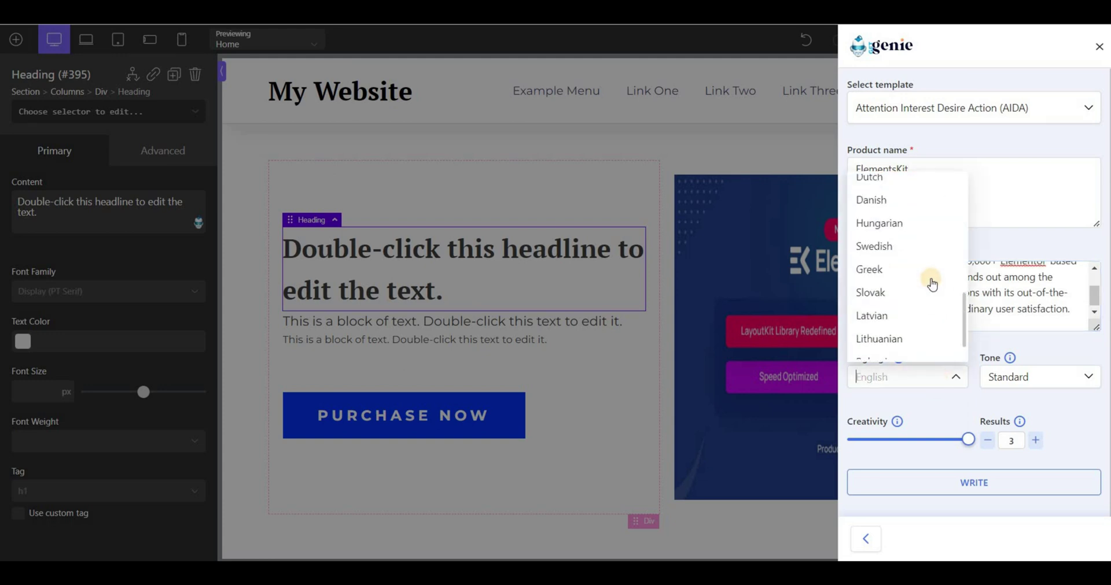
scroll(931, 284, up, 5)
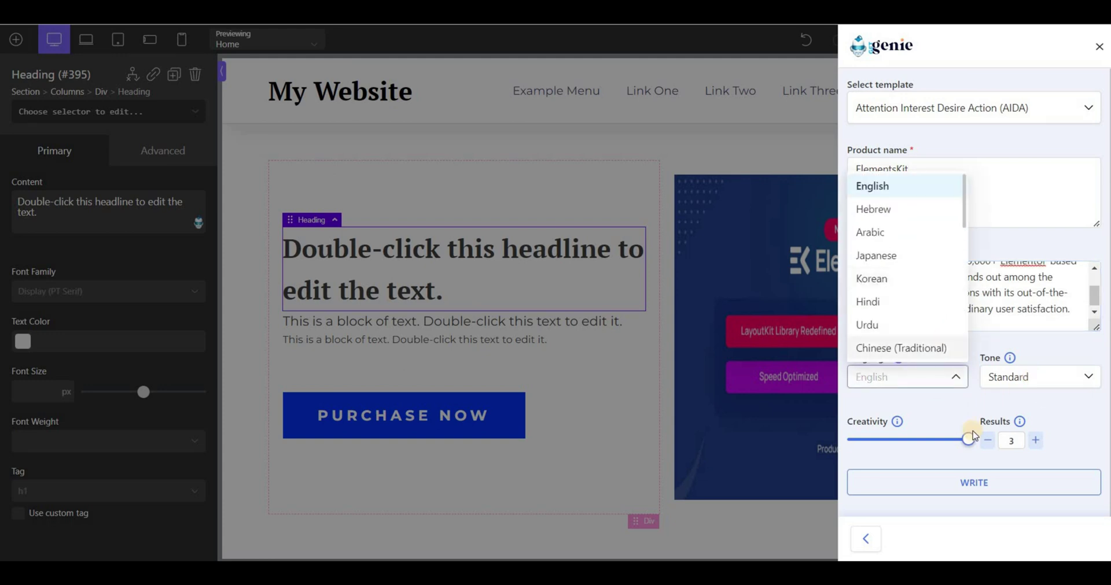
drag(926, 442, 968, 443)
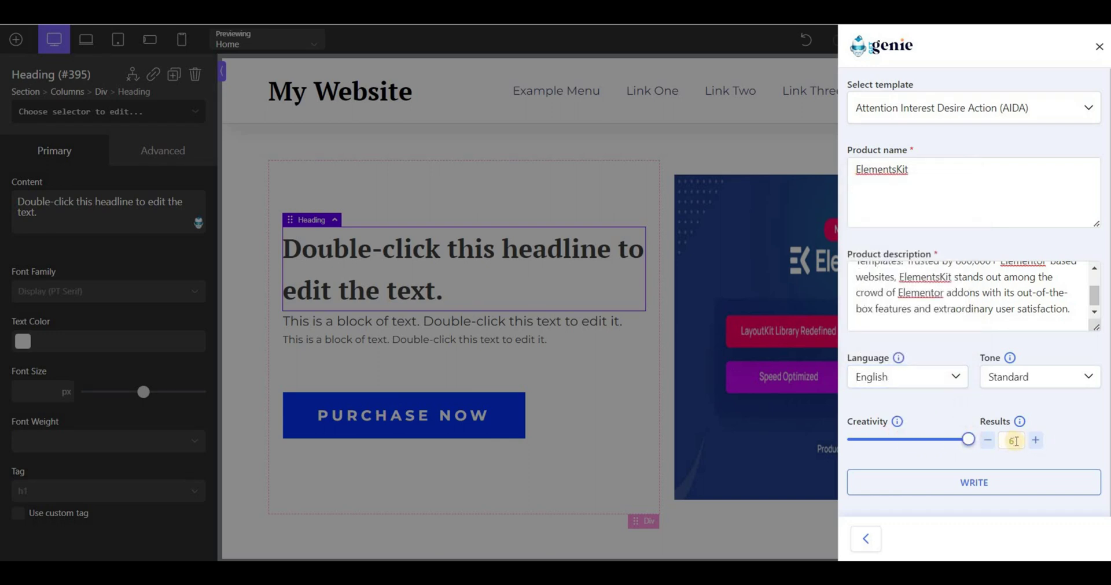
click(983, 480)
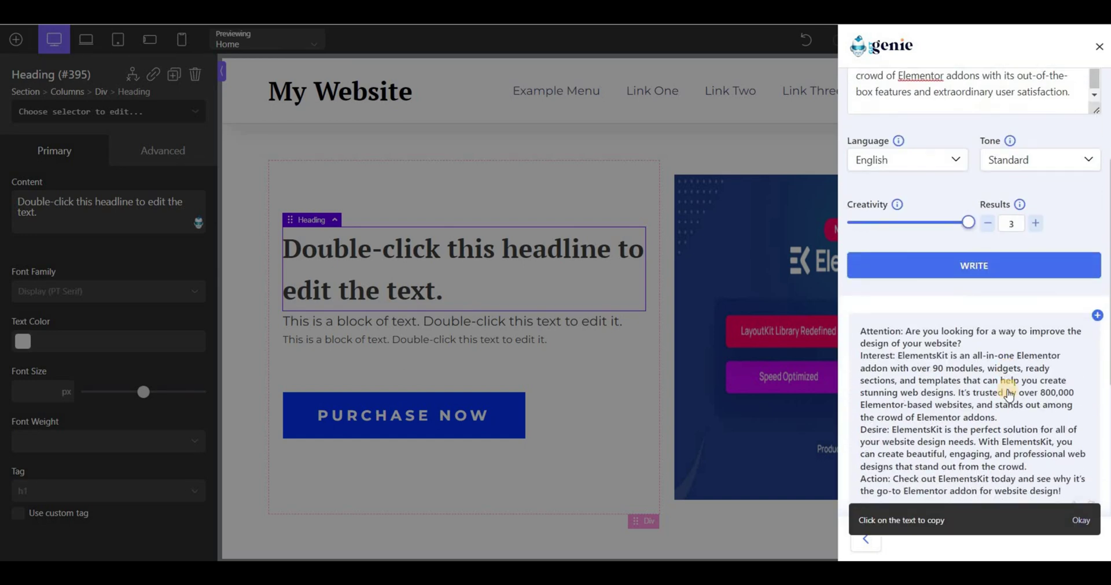
Step: Compare the generated copies, copy the one asking about a powerful addon, and paste it into a blank Google Docs document
scroll(1008, 395, down, 4)
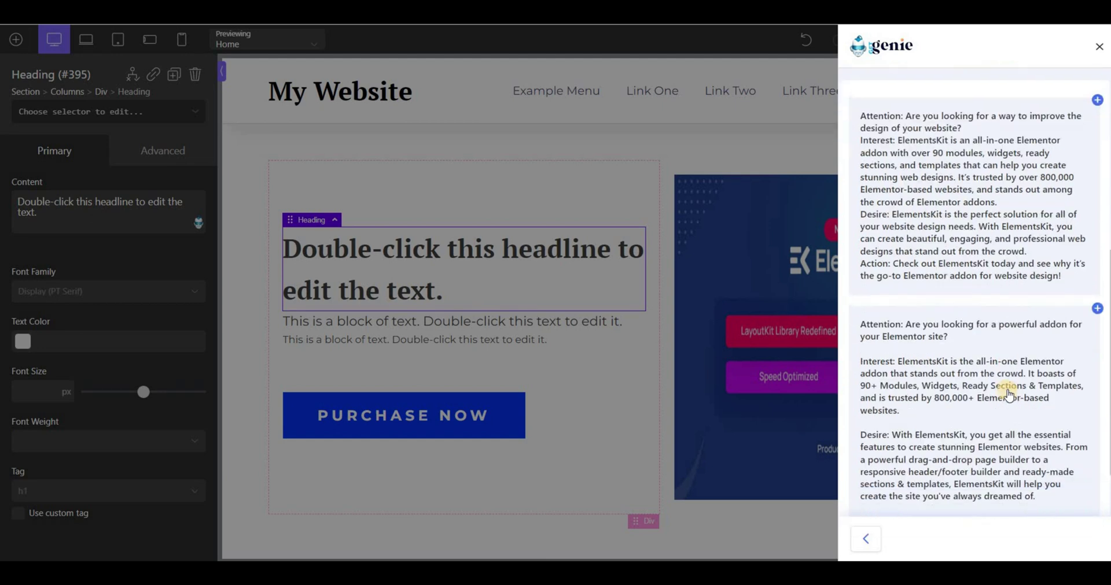
scroll(1008, 395, down, 4)
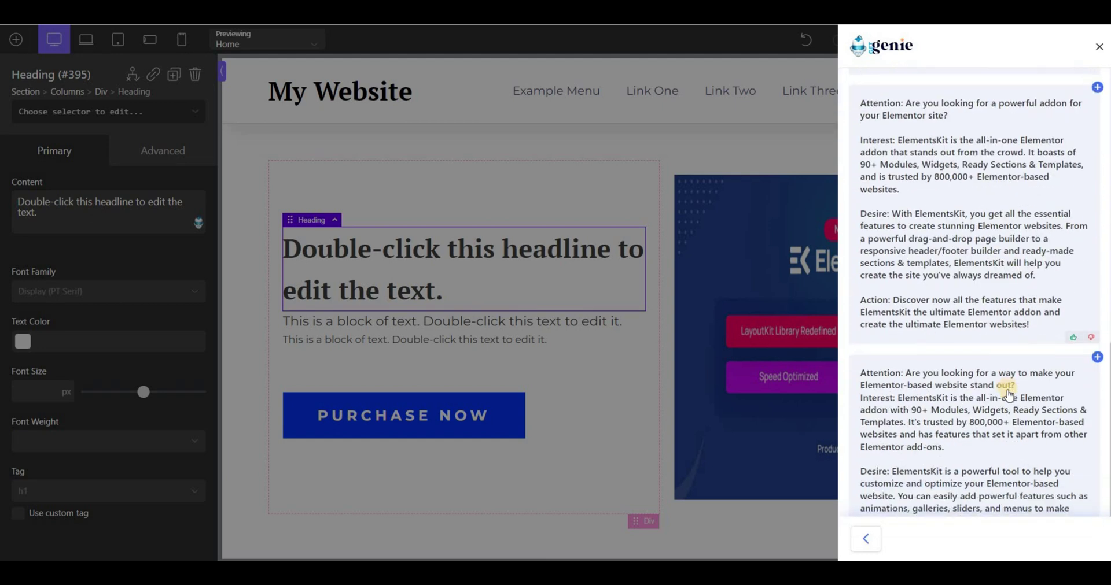
scroll(992, 300, up, 2)
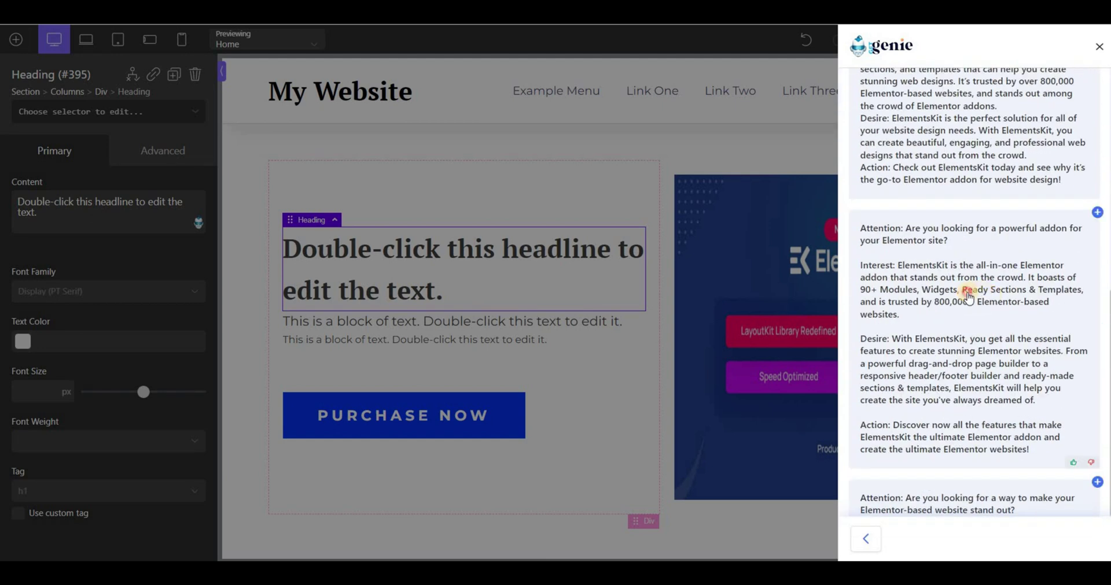
click(969, 298)
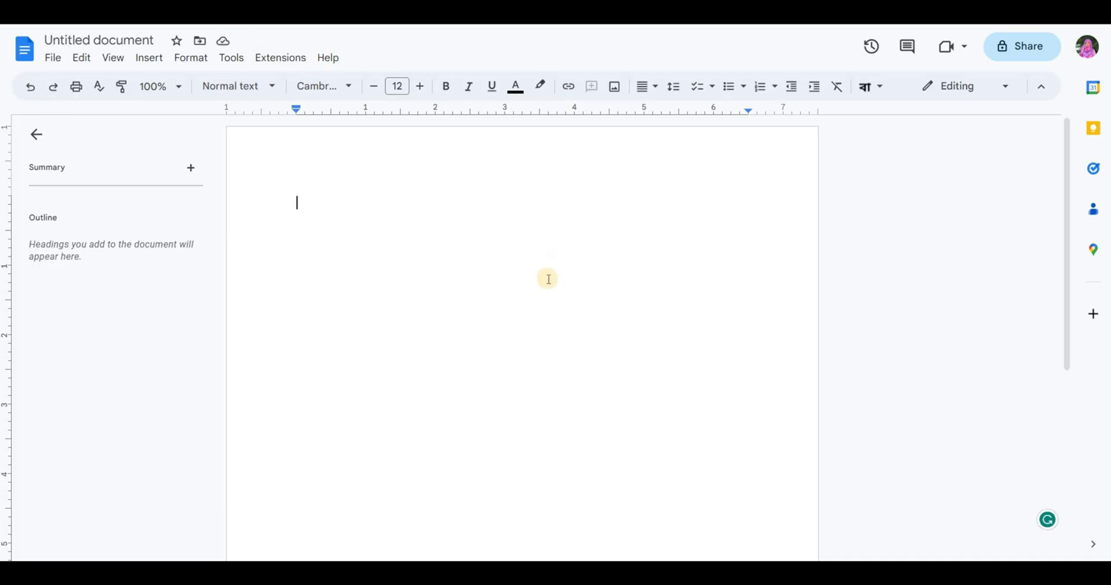
key(ctrl+v)
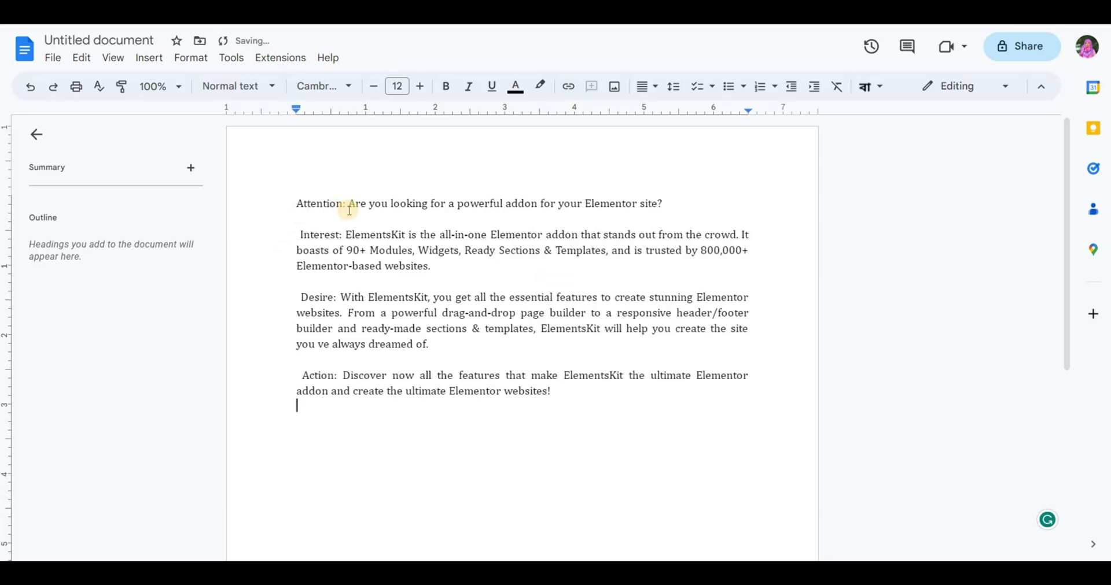
Step: Copy the Attention question from the document and replace the hero heading with "Are you looking for a powerful addon for your Elementor site?"
drag(349, 204, 667, 213)
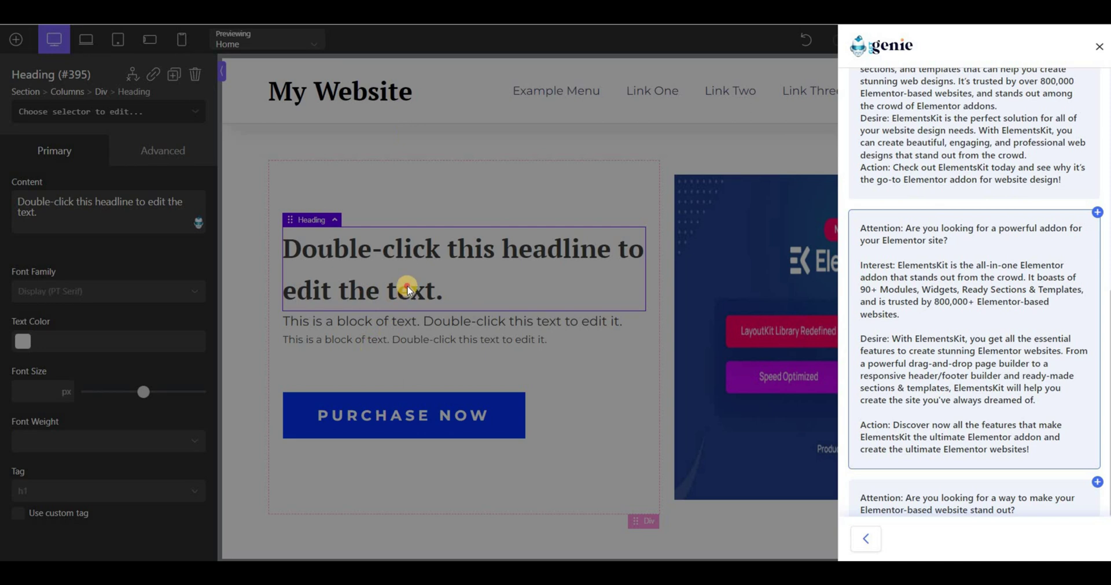
click(408, 289)
triple_click(15, 202)
key(ctrl+v)
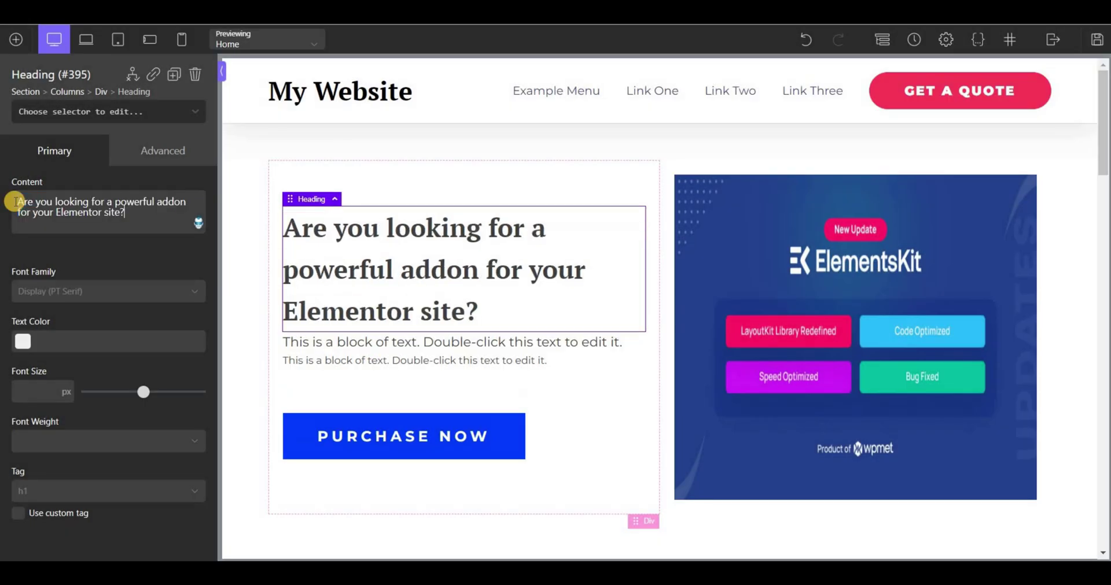
Step: Replace the text block below the heading with the Interest paragraph and make its opening word ElementsKit bold
click(455, 344)
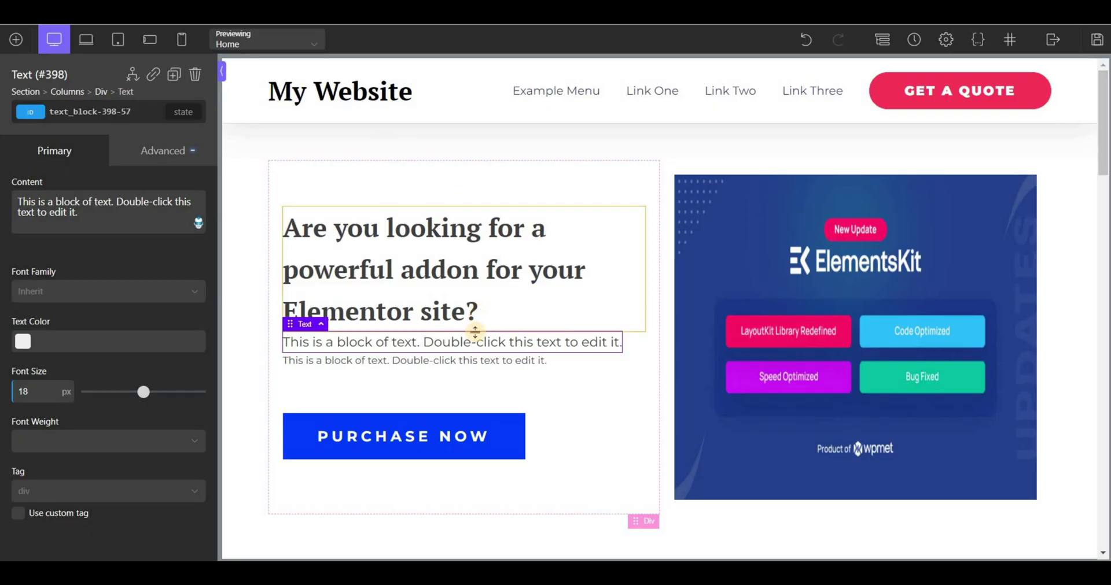
click(470, 343)
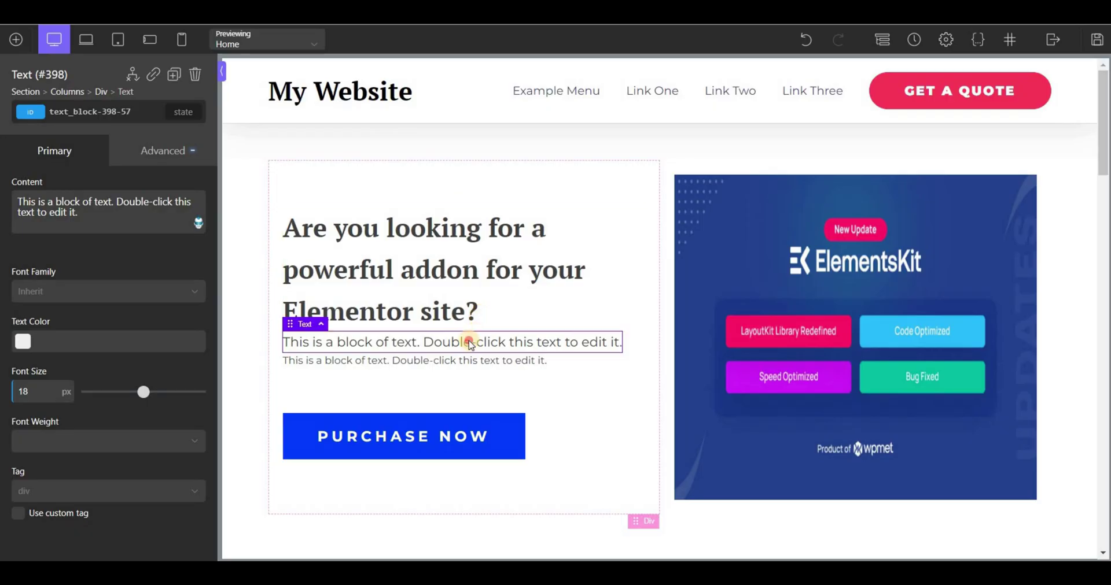
triple_click(470, 341)
key(ctrl+v)
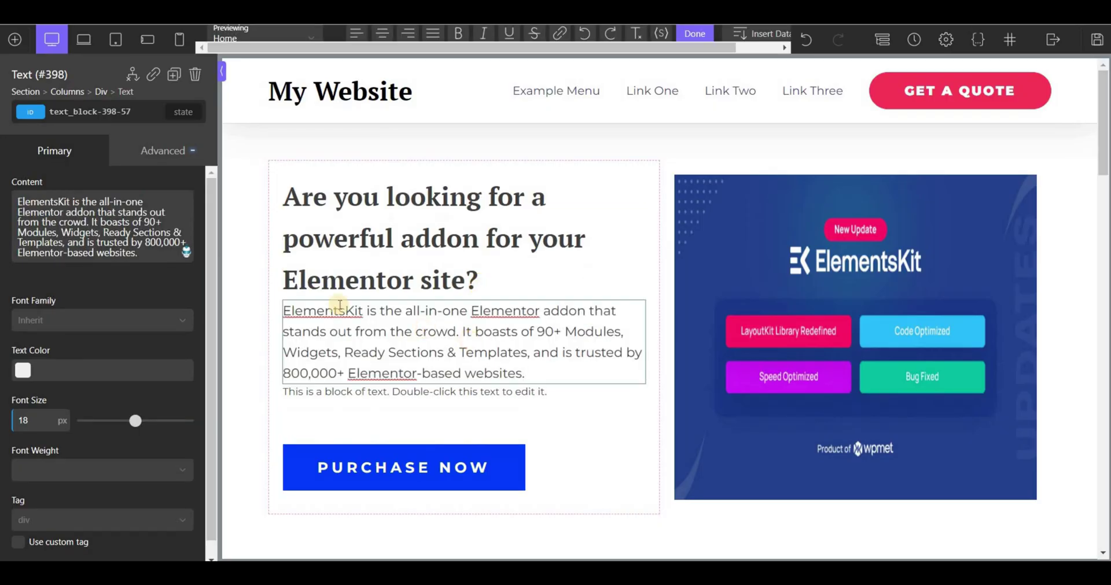
click(363, 311)
drag(70, 202, 9, 204)
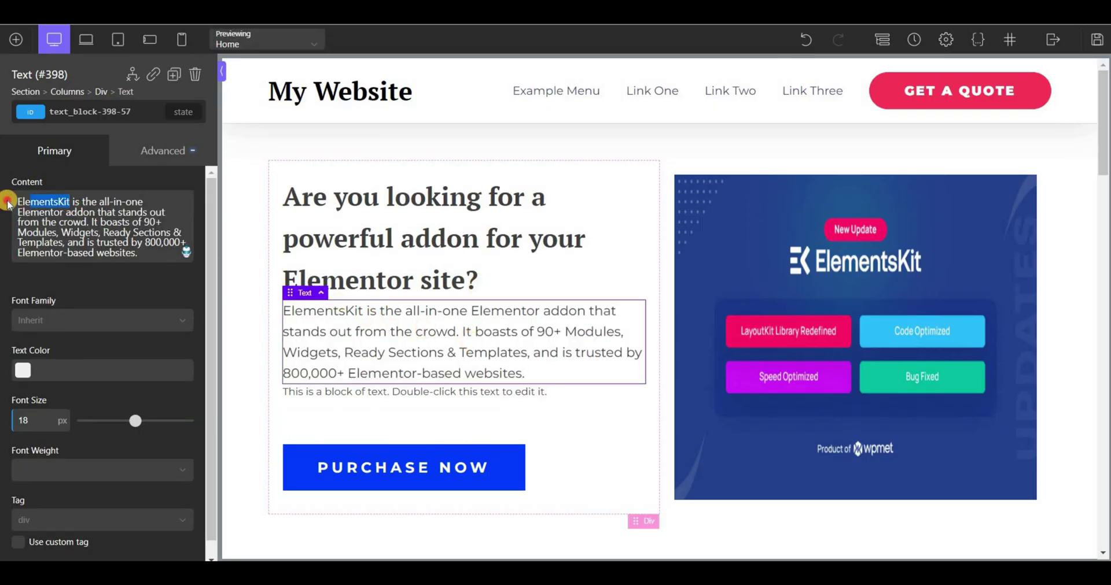
key(ctrl+b)
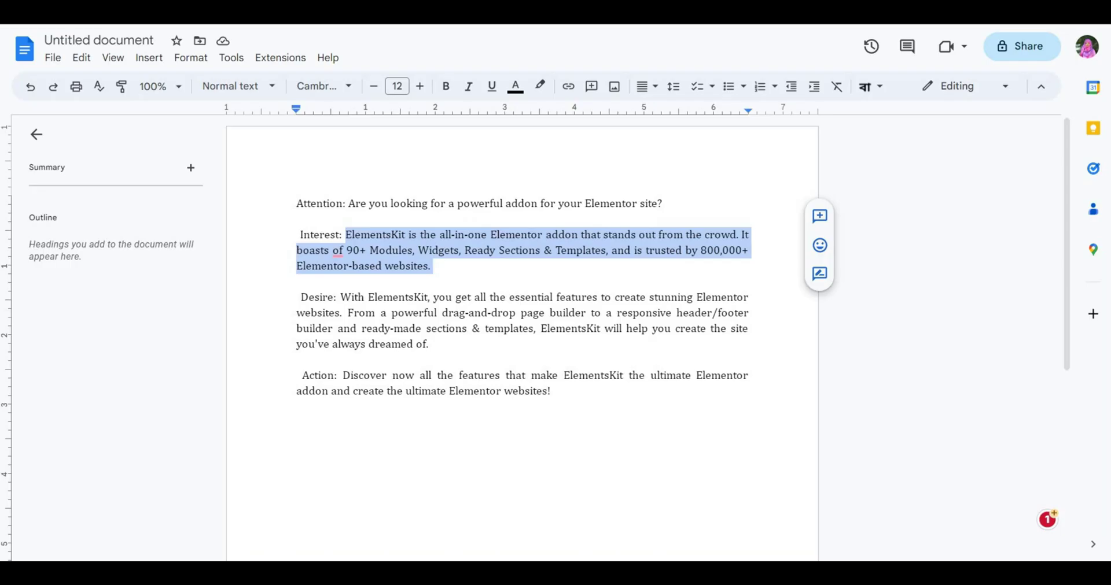
Step: Copy the Desire paragraph from the document into the rich text block and bold its first mention of ElementsKit
drag(340, 297, 436, 337)
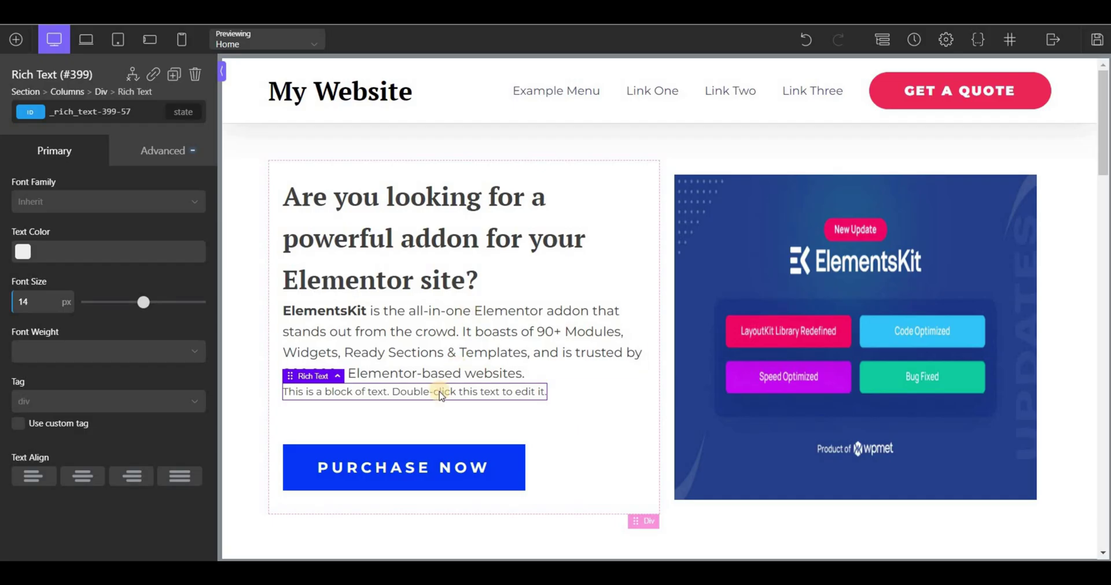
double_click(439, 391)
key(ctrl+v)
click(341, 228)
double_click(323, 226)
key(ctrl+b)
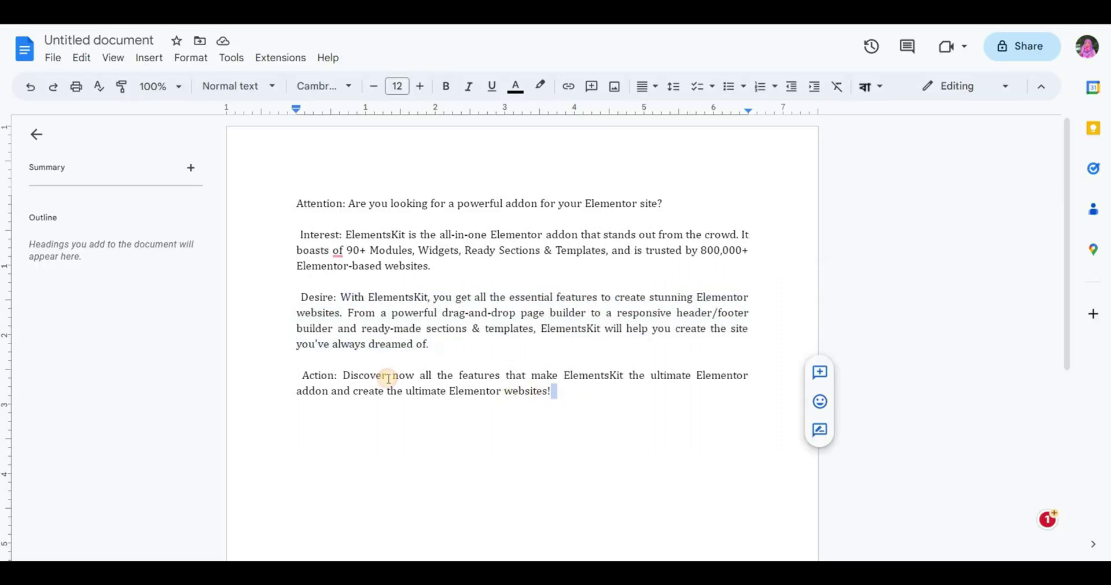
Step: Add the Action sentence as a new paragraph in the rich text, bold its ElementsKit mention, and save the text
drag(388, 379, 341, 376)
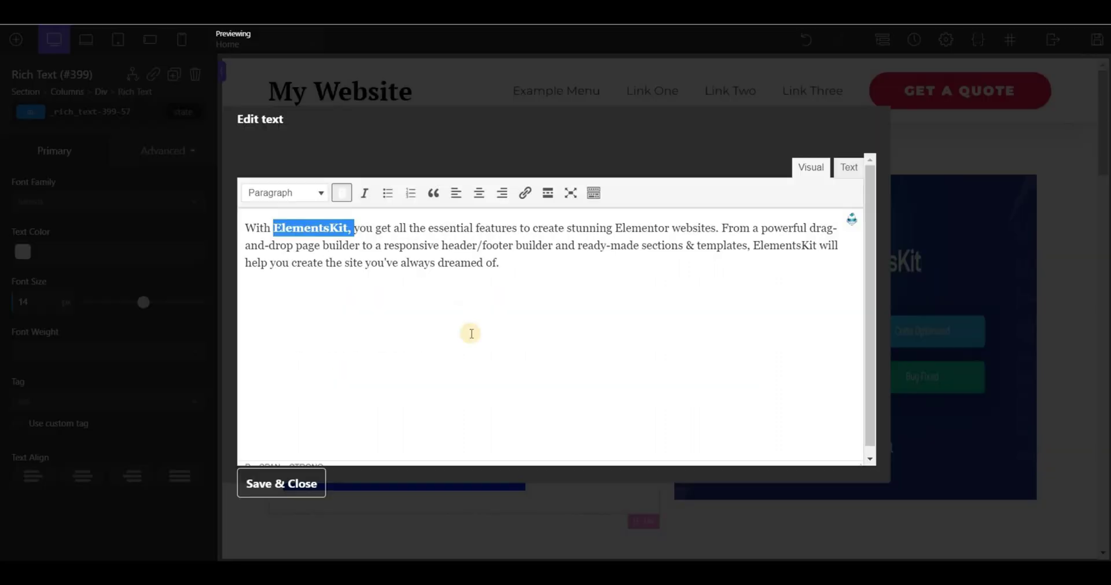
click(542, 265)
key(Return)
key(ctrl+v)
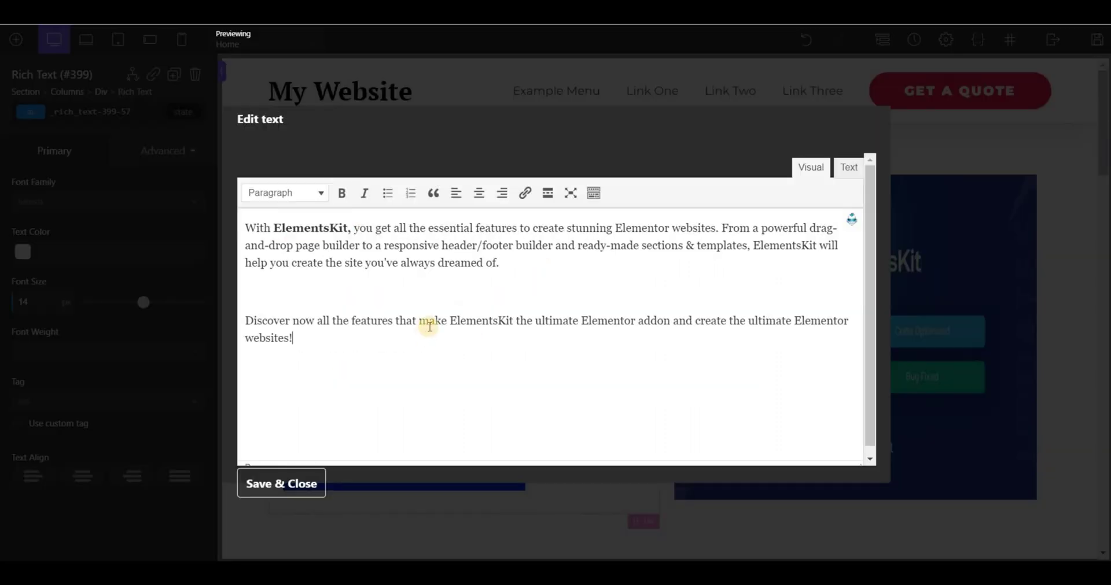
drag(450, 320, 513, 320)
key(ctrl+b)
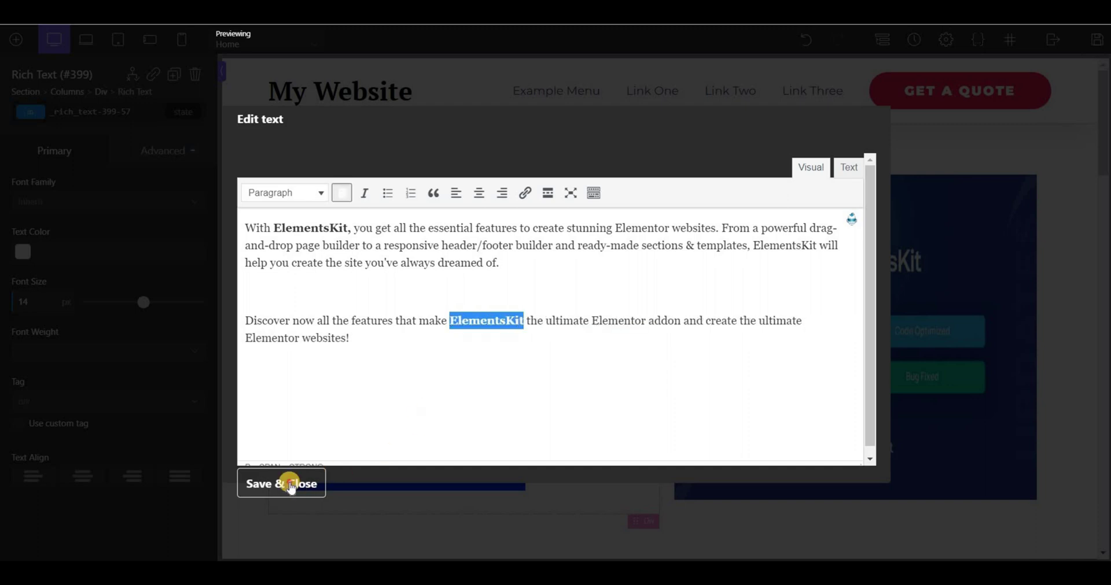
click(280, 483)
Step: Set the hero heading's text alignment to justified in its typography settings
click(442, 261)
click(178, 151)
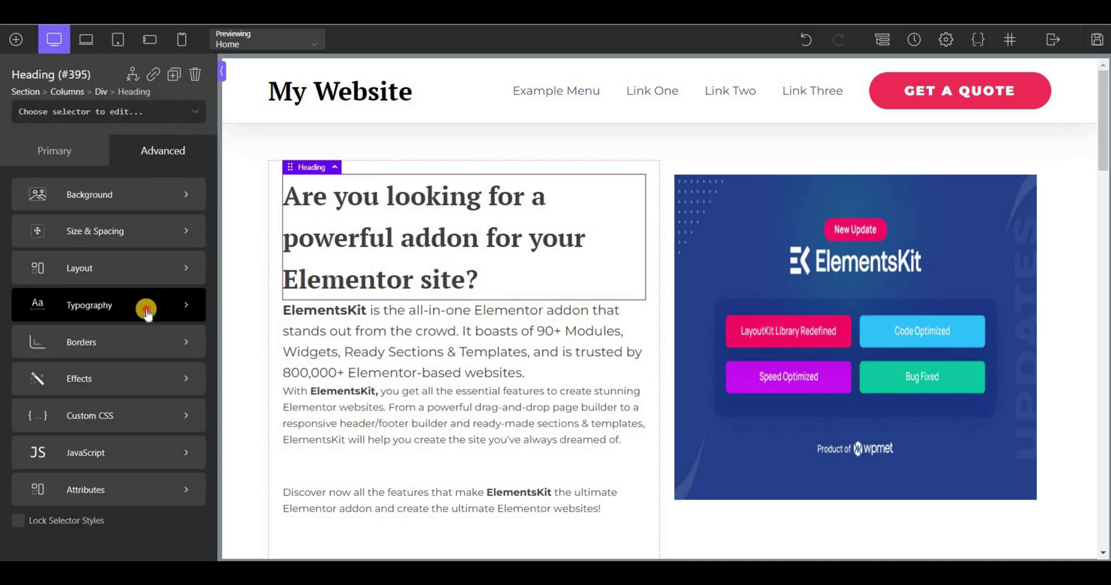
click(144, 308)
click(169, 383)
Step: Justify the Interest paragraph below the heading and change its font family to the heading's serif font
click(548, 341)
click(156, 151)
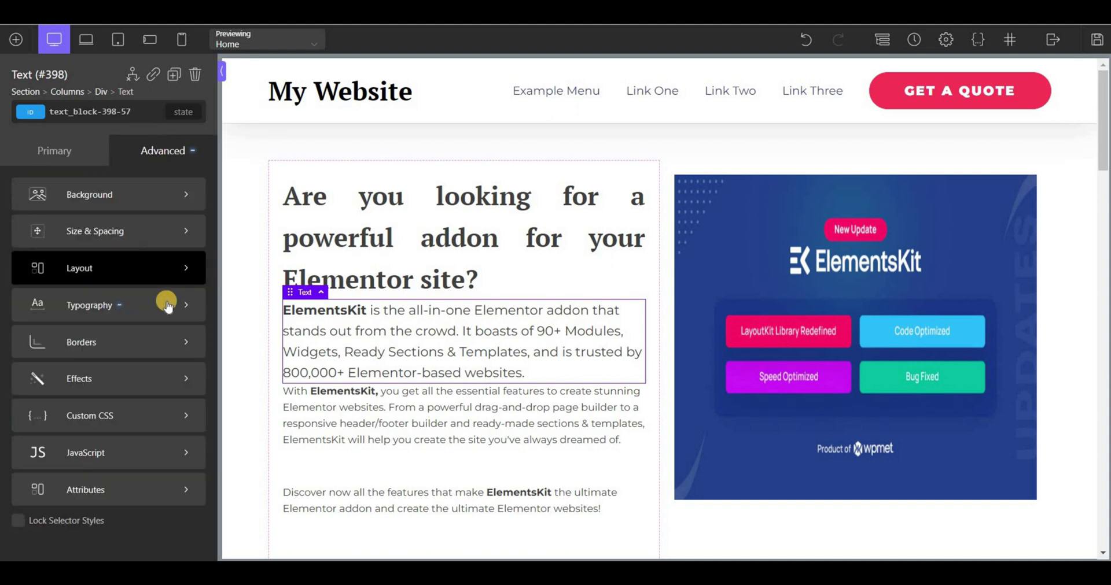
click(165, 303)
click(169, 383)
click(54, 151)
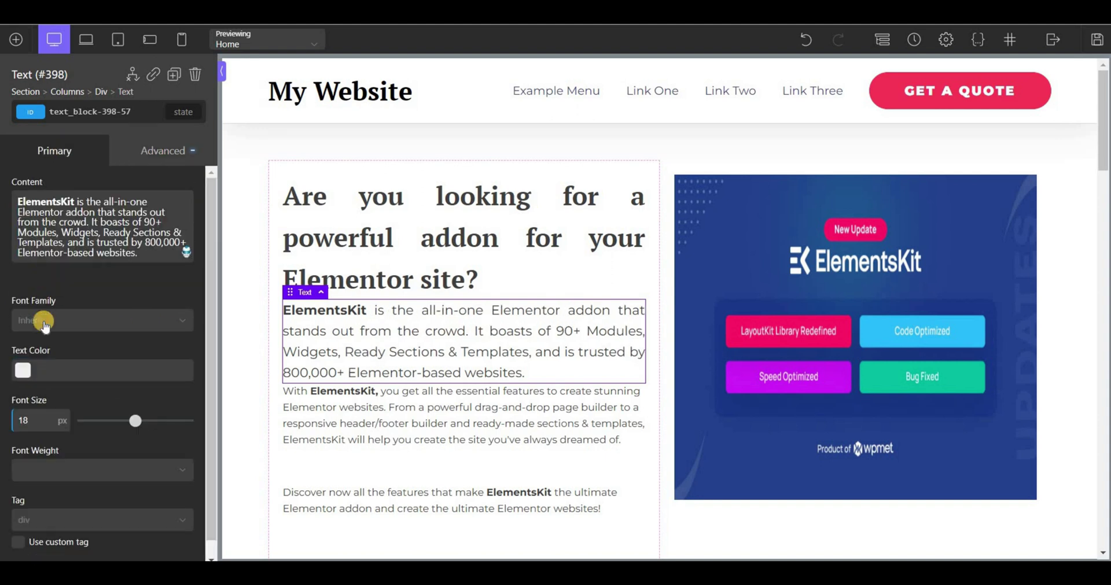
click(43, 320)
click(54, 410)
Step: Change the rich text block's font family to Display (PT Serif) and justify its text
click(350, 403)
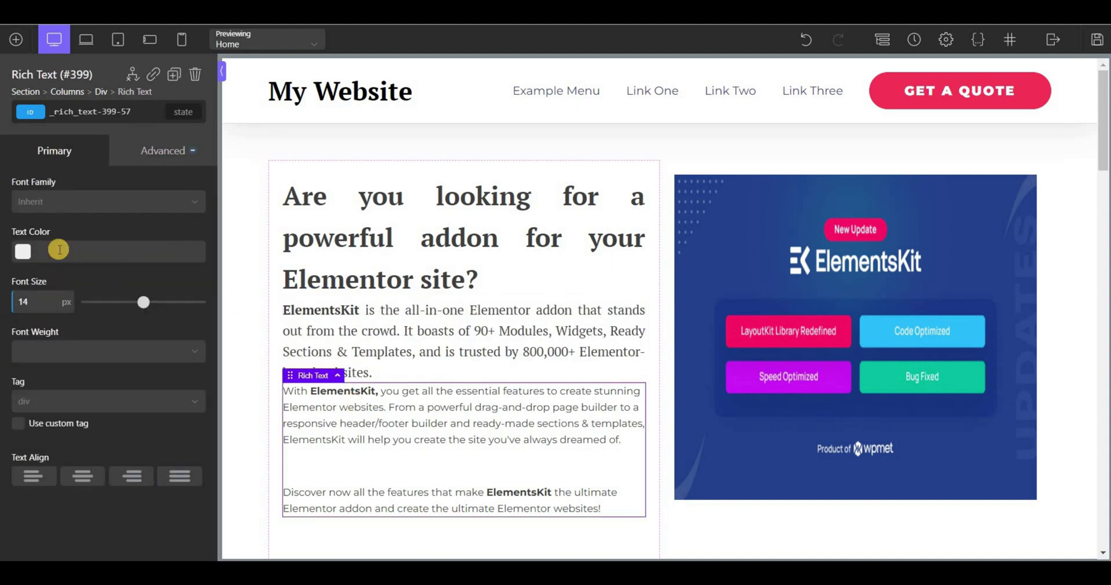
click(67, 204)
click(72, 285)
click(163, 151)
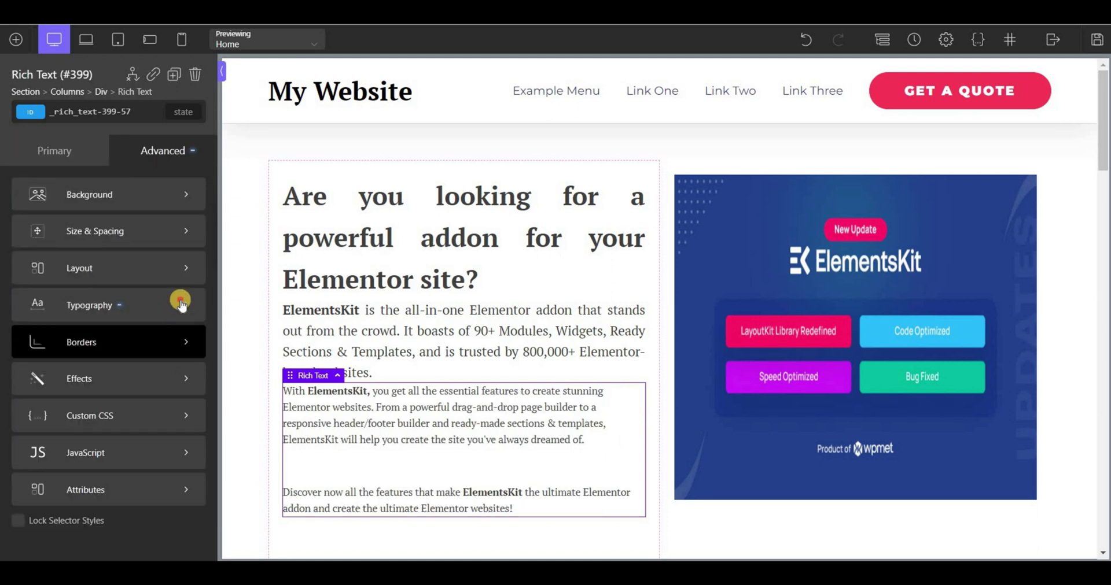
click(177, 302)
click(167, 385)
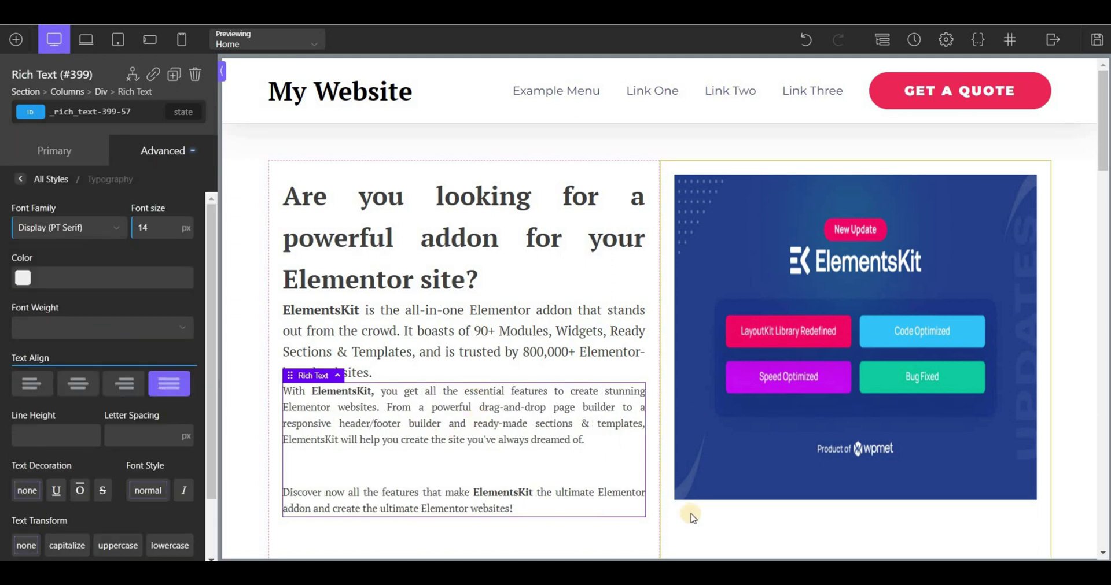
Step: Open GetGenie's Problem, Agitate, Solution (PAS) template for the placeholder heading in the ShopEngine section
scroll(688, 513, down, 1)
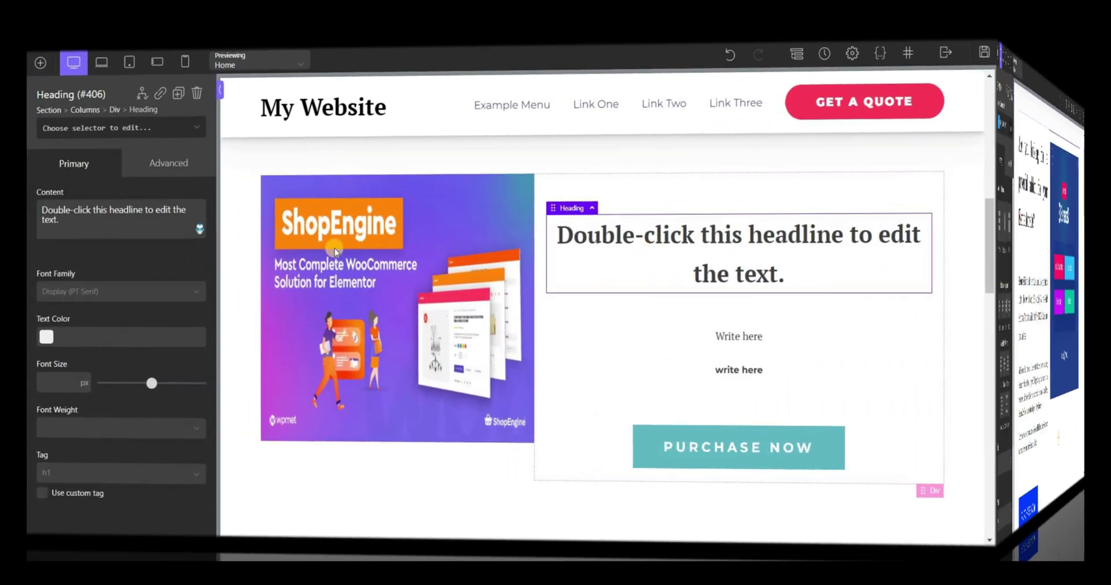
click(199, 230)
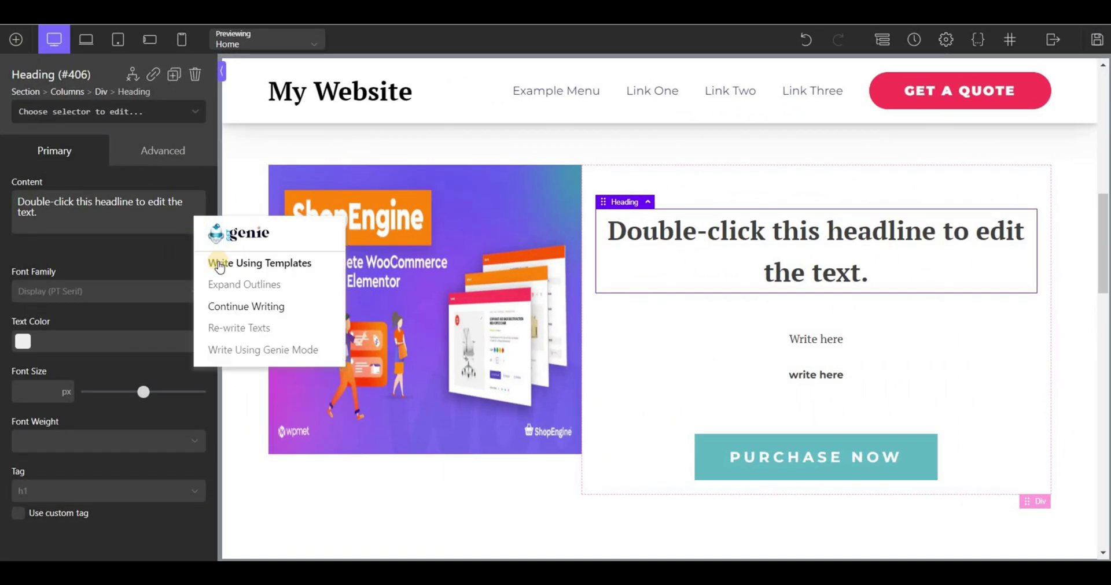
click(220, 265)
scroll(1021, 483, down, 1)
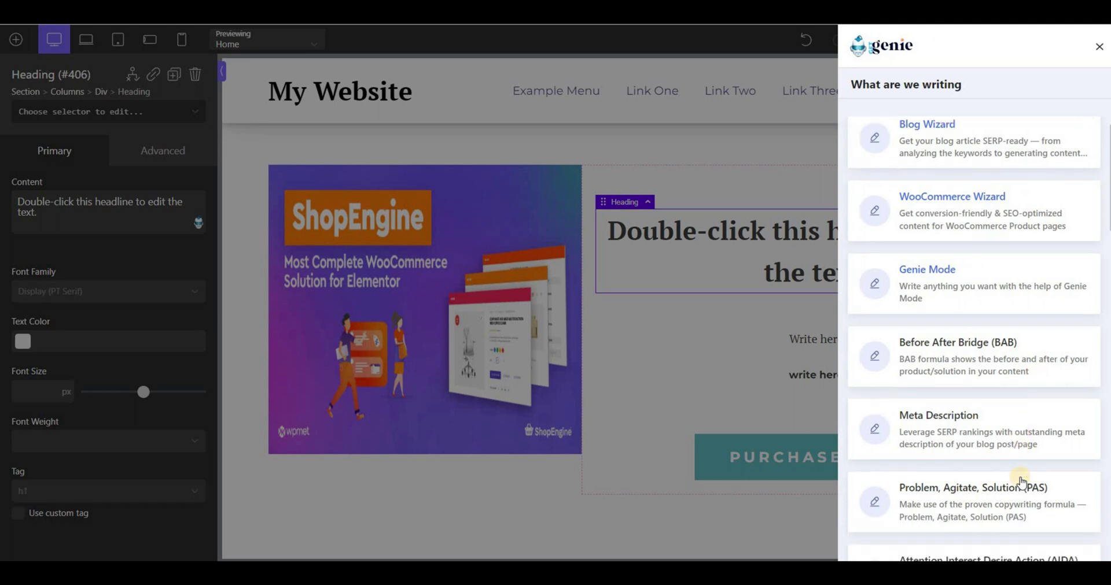
click(975, 463)
Step: Enter ShopEngine as the product name and describe it as the feature-heavy WooCommerce builder for Elementor & Gutenberg with 16+ modules and 60+ widgets
click(934, 199)
text(ShopEngine)
click(897, 277)
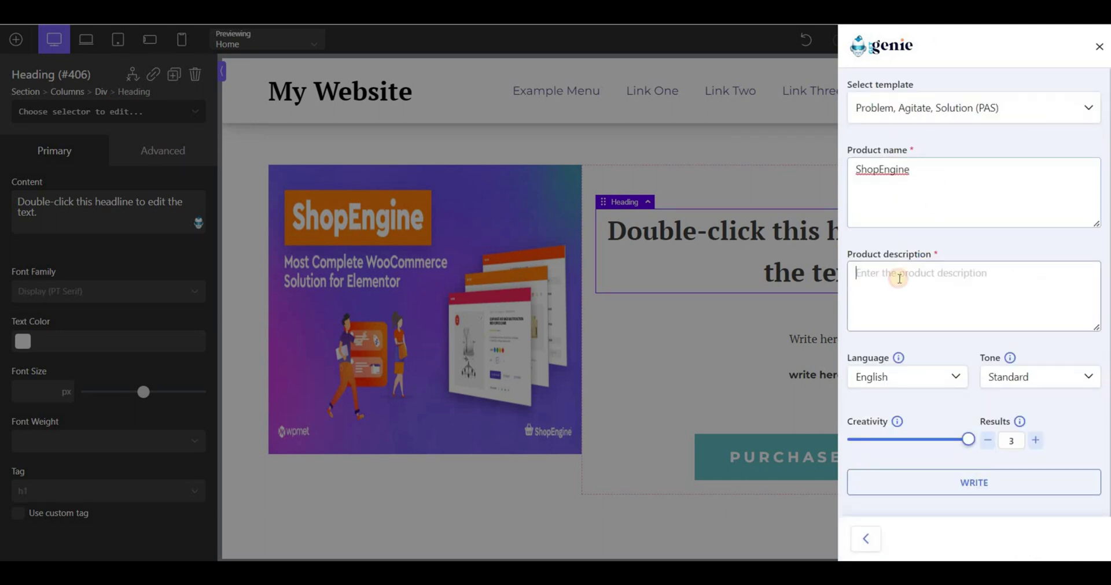
text(ShopEngine — the all-in-all, feature-heavy WooCommerce builder for Elementor & Gutenberg with 16+ modules, 60+ widgets, and many more features to empower your customization capabilities with WooCommerce pages.)
scroll(899, 277, up, 3)
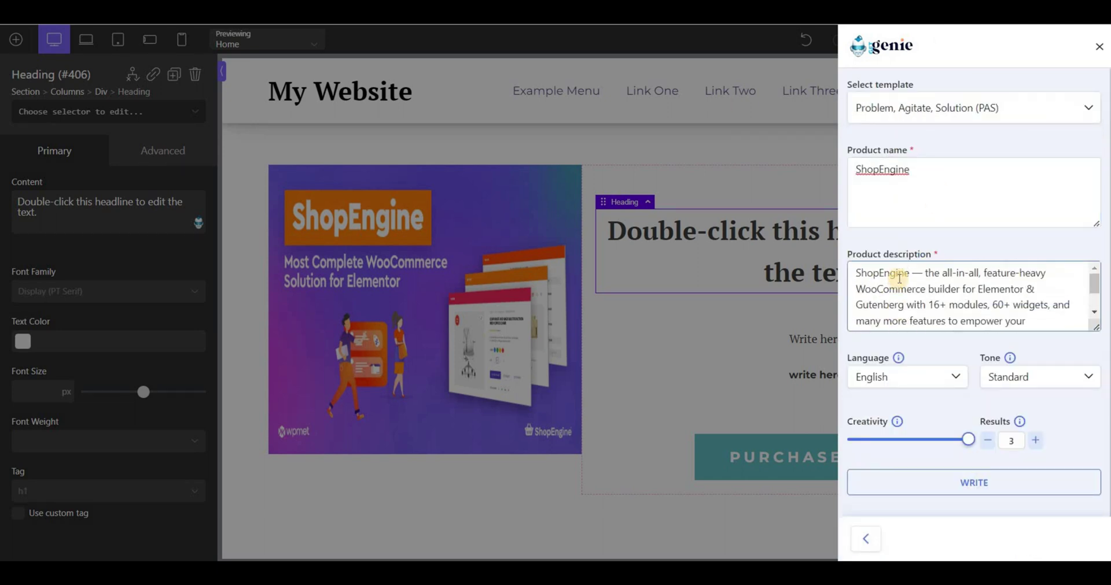
Step: Keep English as the language, set the number of results to 2, and generate the PAS copy
click(943, 381)
click(945, 378)
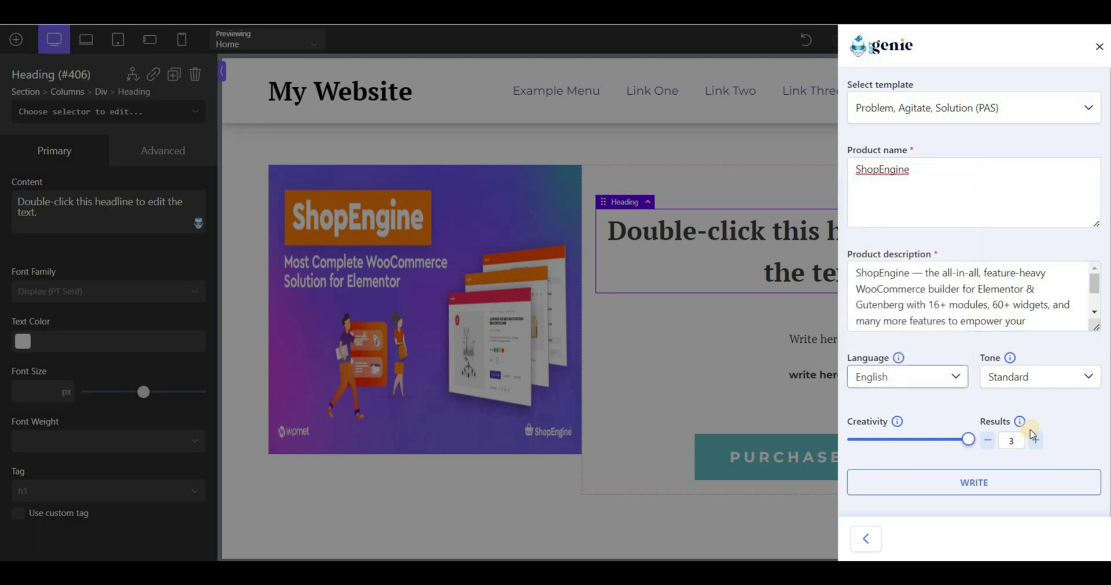
click(988, 441)
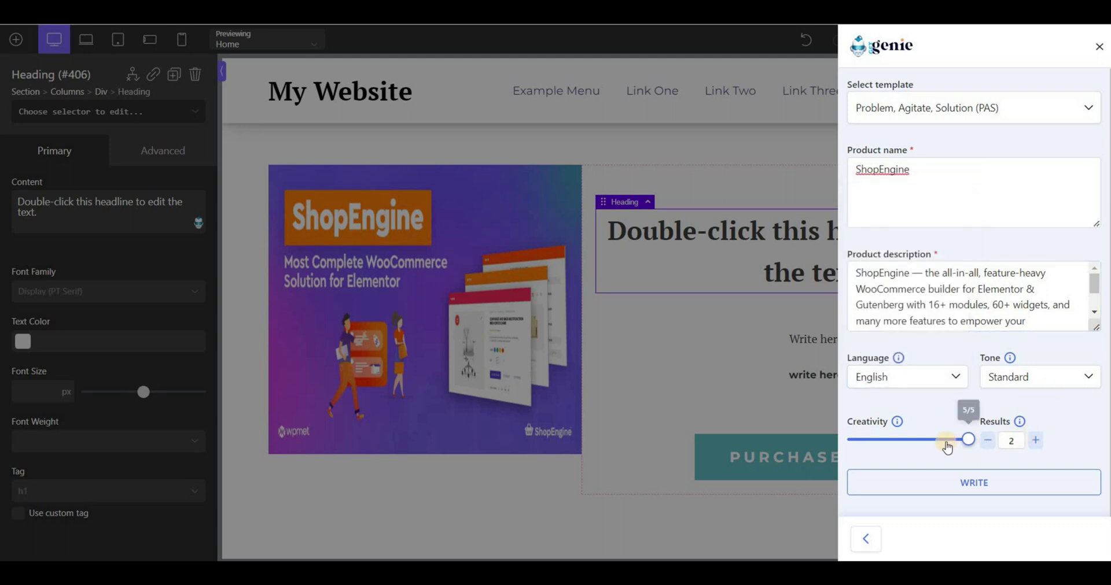
scroll(947, 448, down, 1)
click(973, 441)
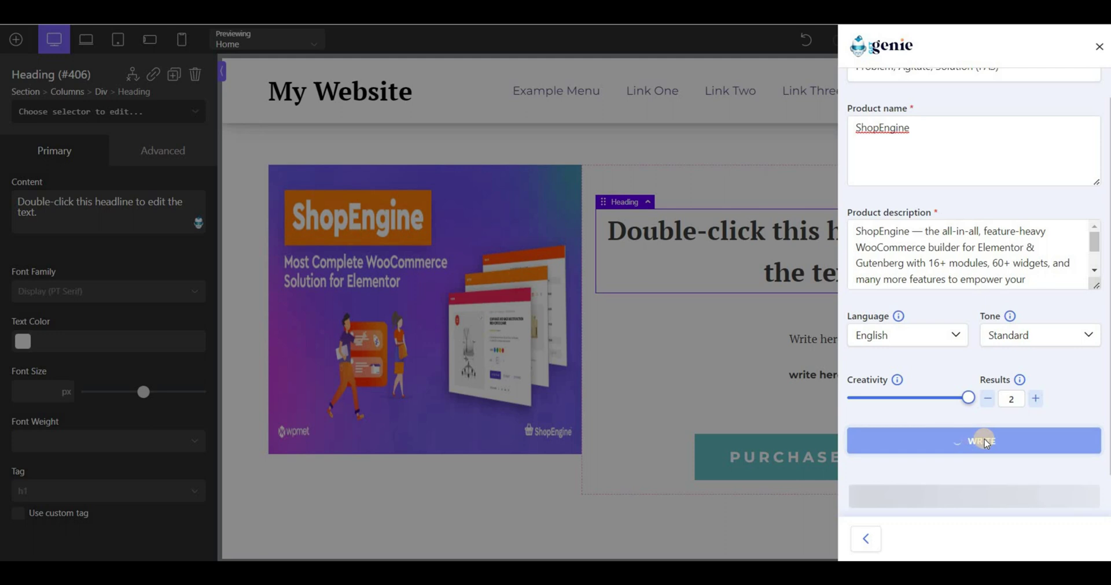
Step: Copy the first PAS result, use its Problem sentence as the ShopEngine section heading, and reduce the heading's font size
scroll(970, 411, down, 5)
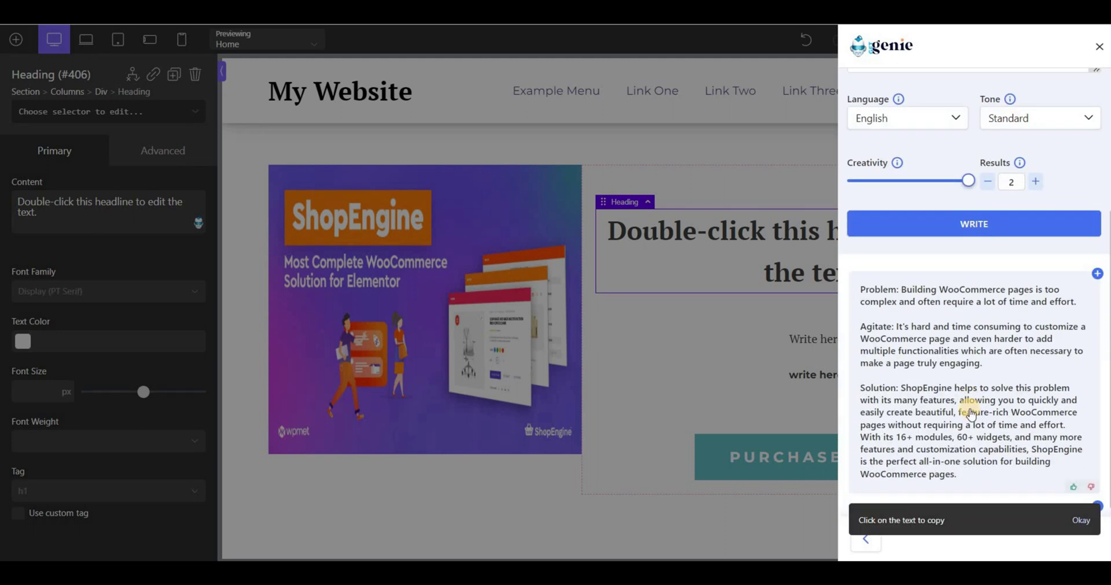
scroll(970, 412, down, 4)
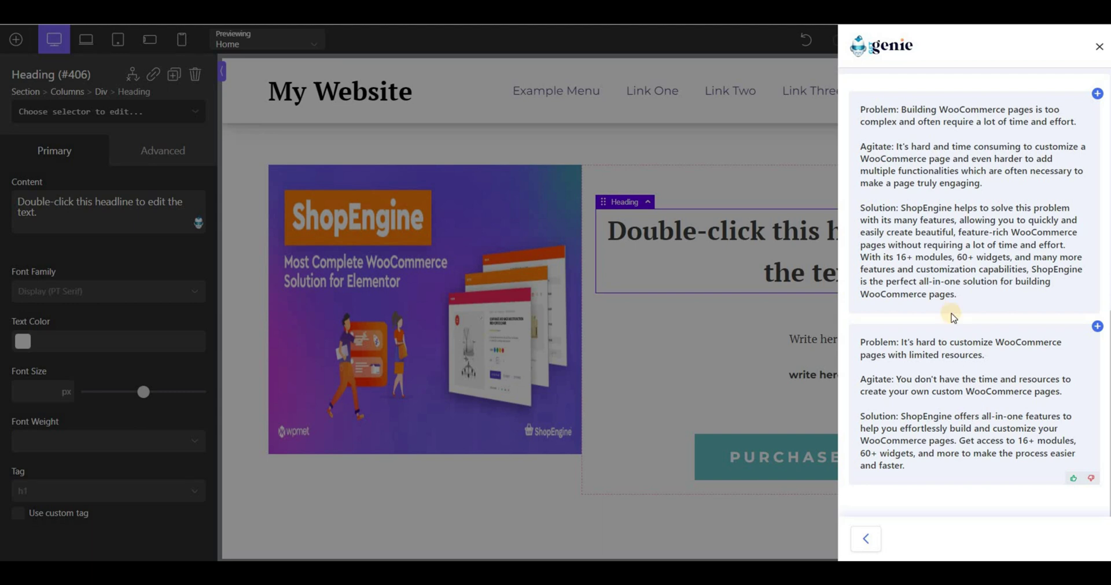
click(950, 230)
click(112, 389)
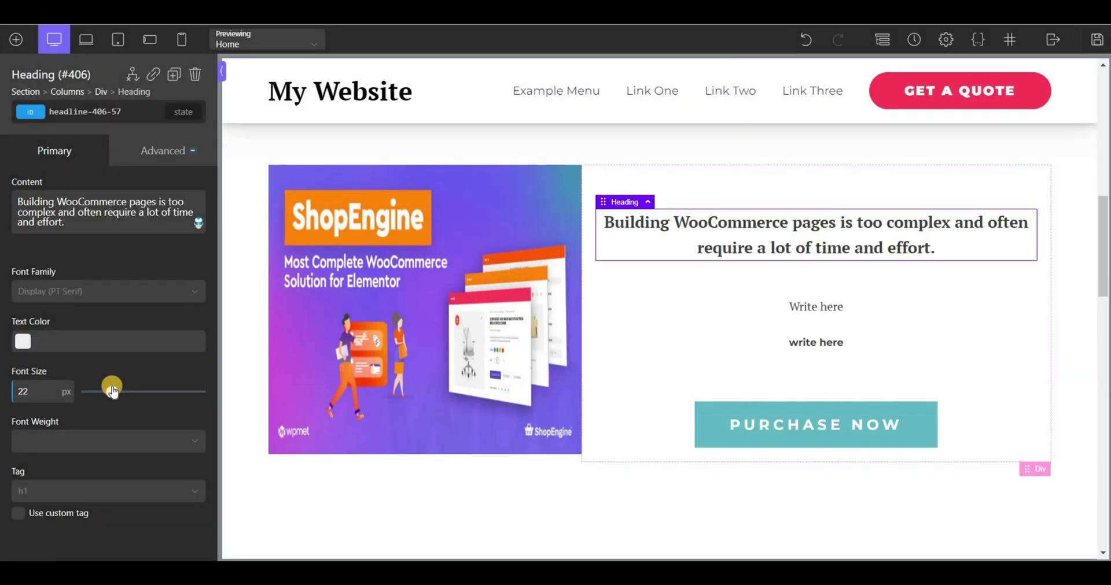
Step: Replace the placeholder under the ShopEngine heading with the Agitate sentence, starting "It's hard and time consuming to customize a WooCommerce page"
click(805, 325)
drag(105, 233, 6, 220)
key(ctrl+v)
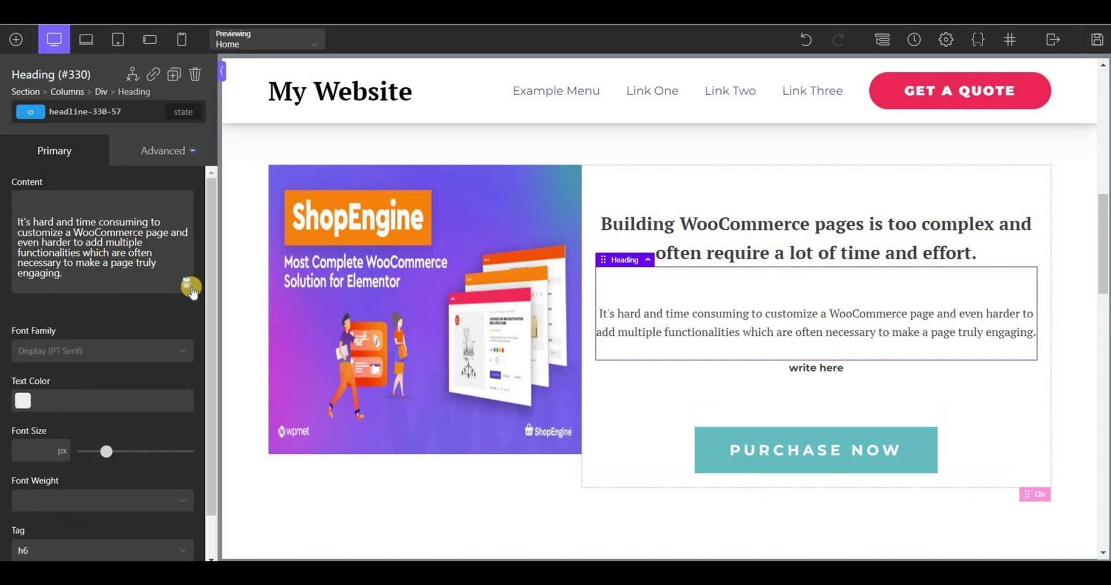
Step: Replace the bold placeholder above the ShopEngine section's Purchase Now button with the Solution paragraph and finish editing it
click(816, 368)
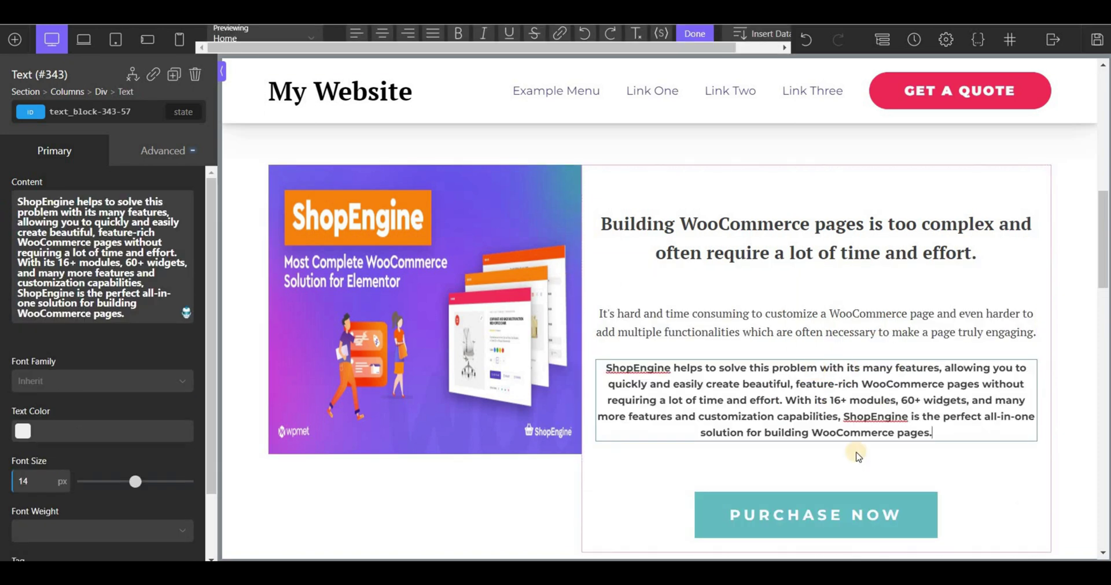
click(856, 456)
click(1061, 397)
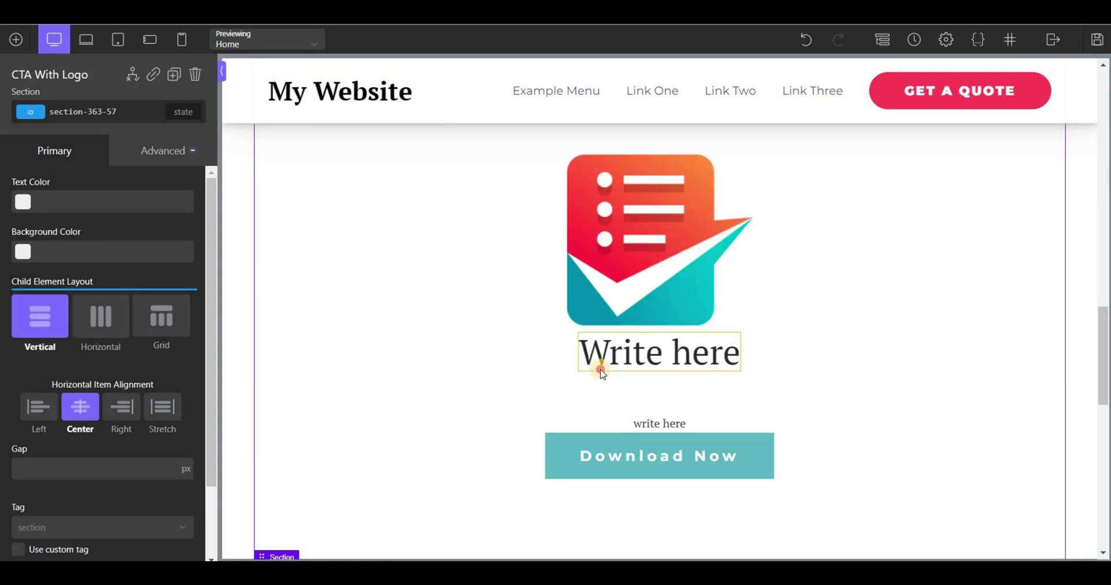
Step: Search GetGenie's templates for "ad" from the call-to-action section's placeholder heading and open the Product Ad Copy template
click(597, 366)
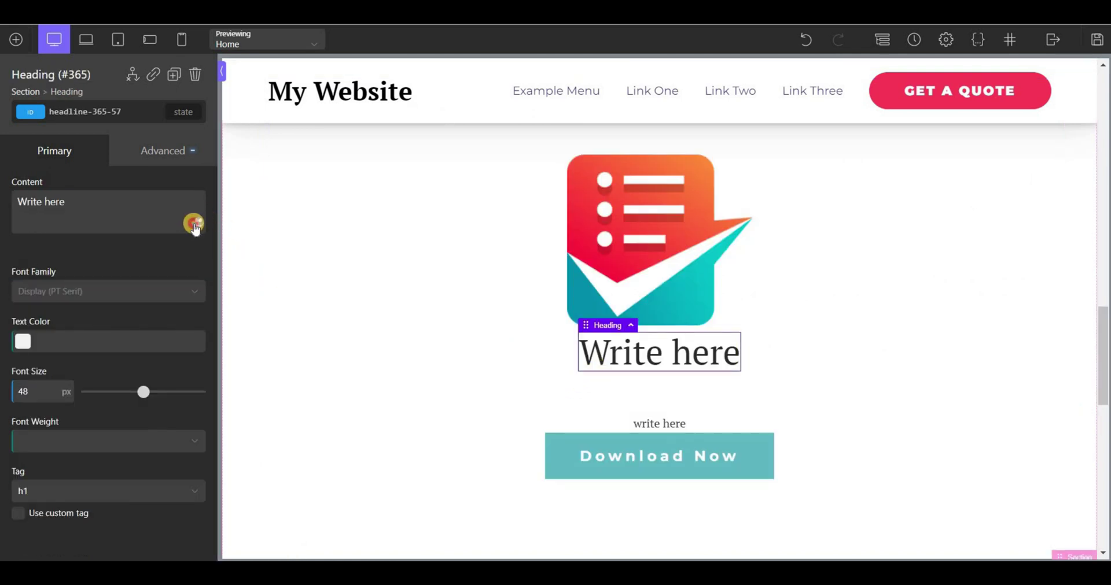
click(194, 225)
click(239, 264)
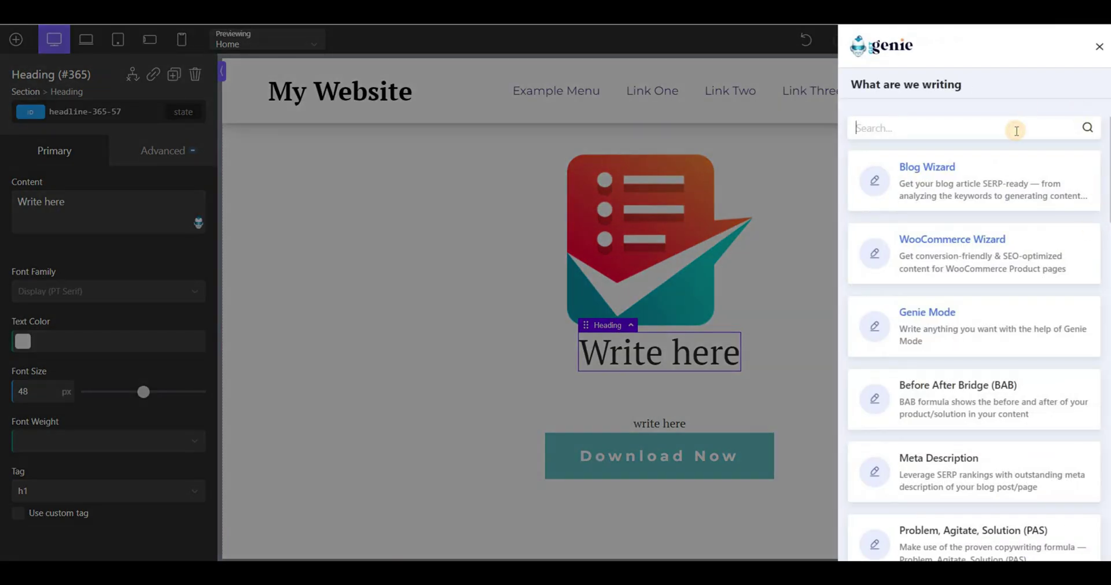
text(ad)
click(1009, 178)
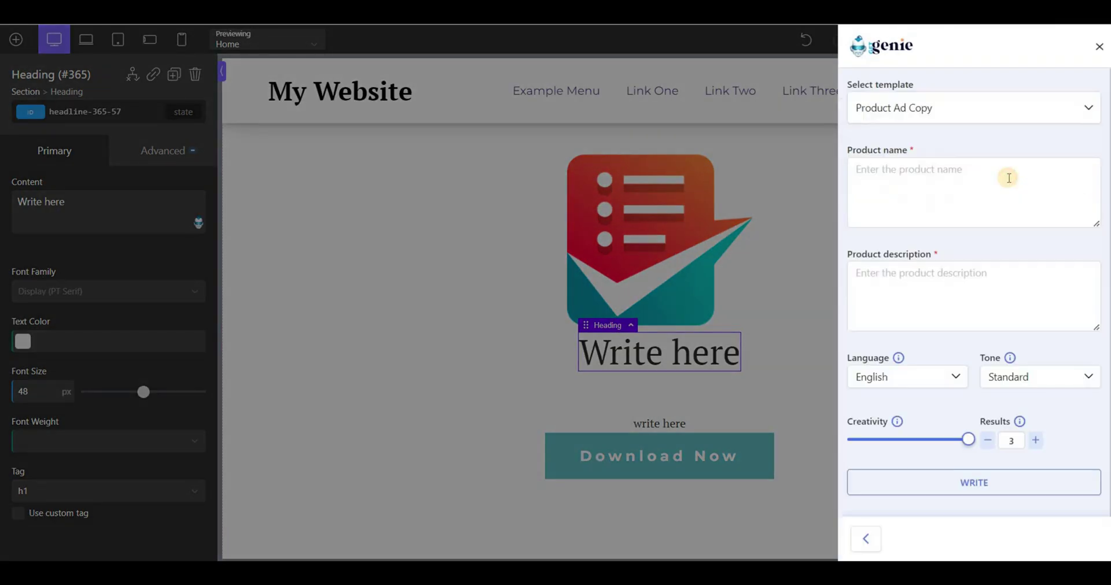
Step: Enter Metform as the product name, paste its form builder plugin description, and generate the ad copy
click(1007, 175)
key(ctrl+v)
key(Tab)
key(ctrl+v)
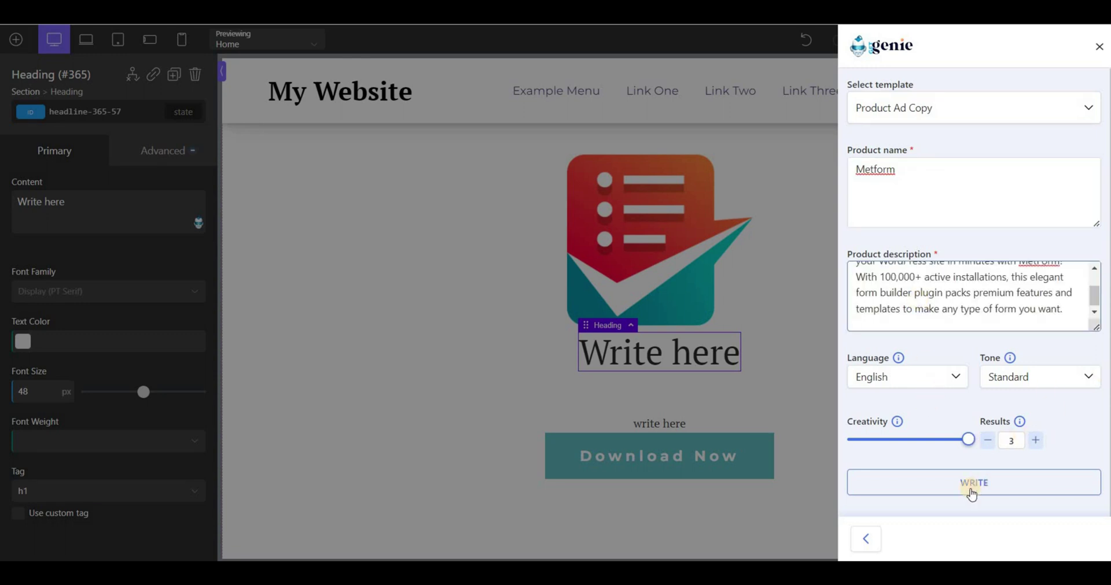
click(970, 488)
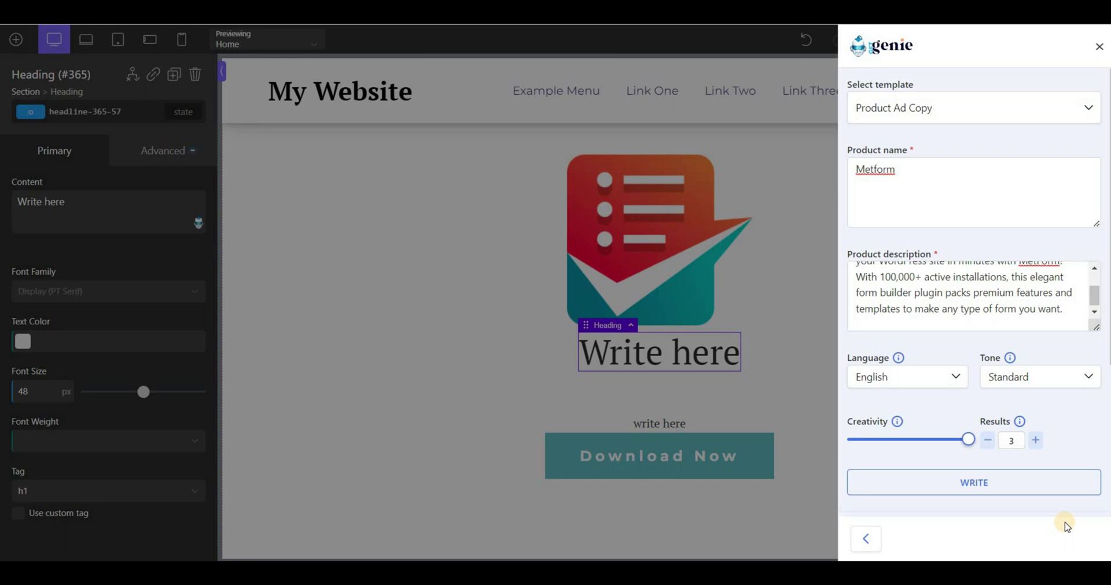
Step: Copy the third ad result and replace the call-to-action heading with "Create Contact & Feedback Forms Easily On WordPress"
scroll(1066, 524, down, 5)
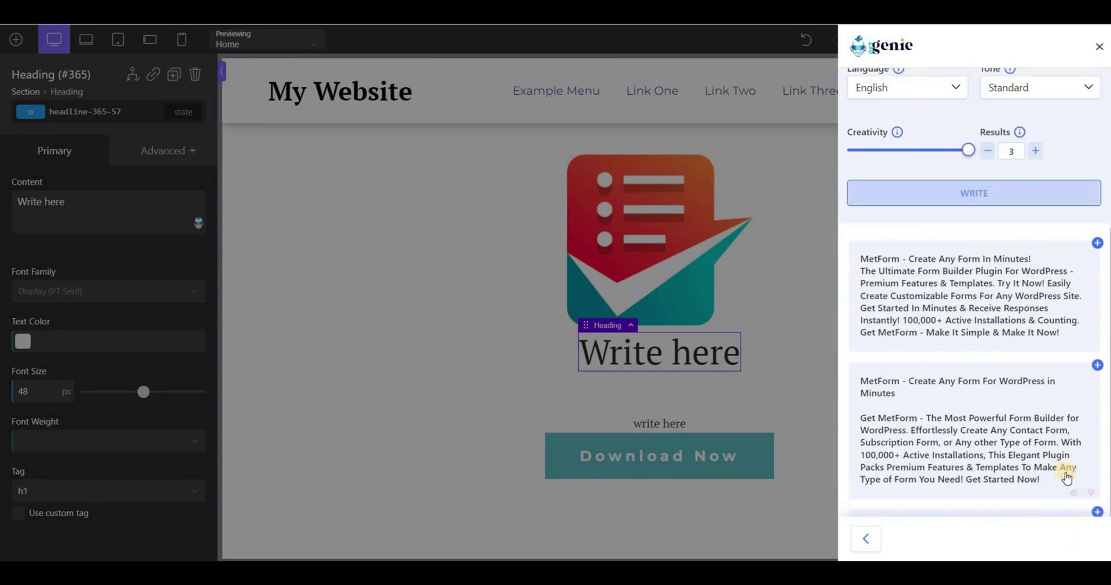
scroll(1066, 478, down, 3)
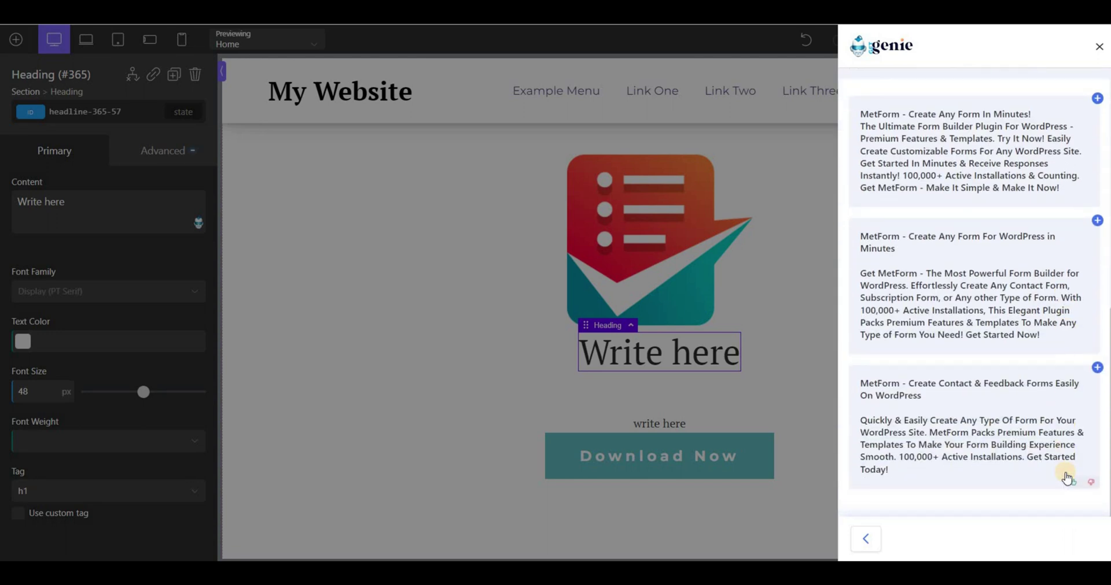
click(1068, 478)
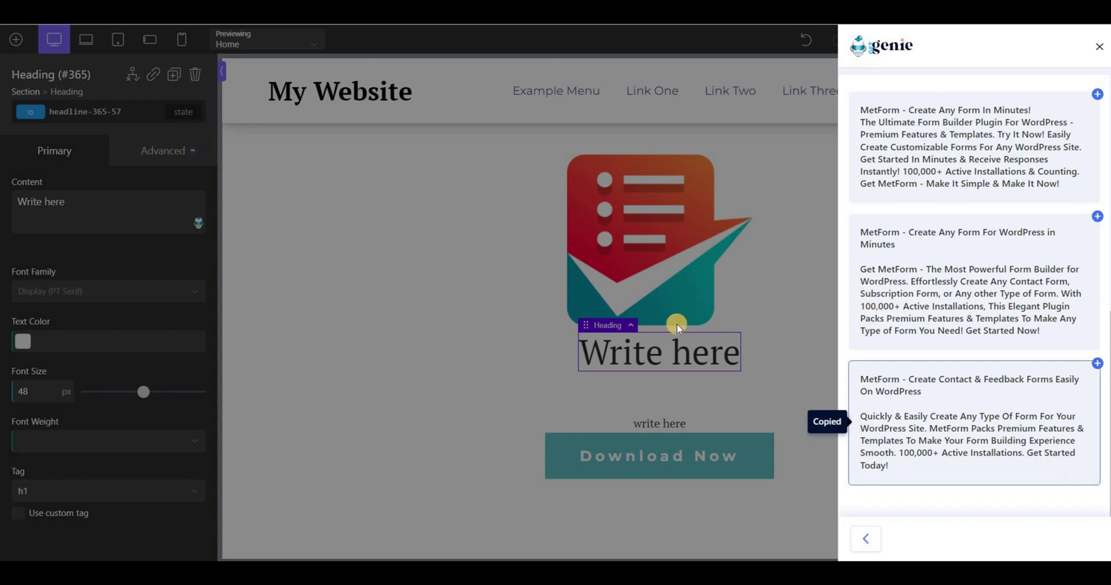
click(657, 359)
double_click(675, 363)
key(ctrl+v)
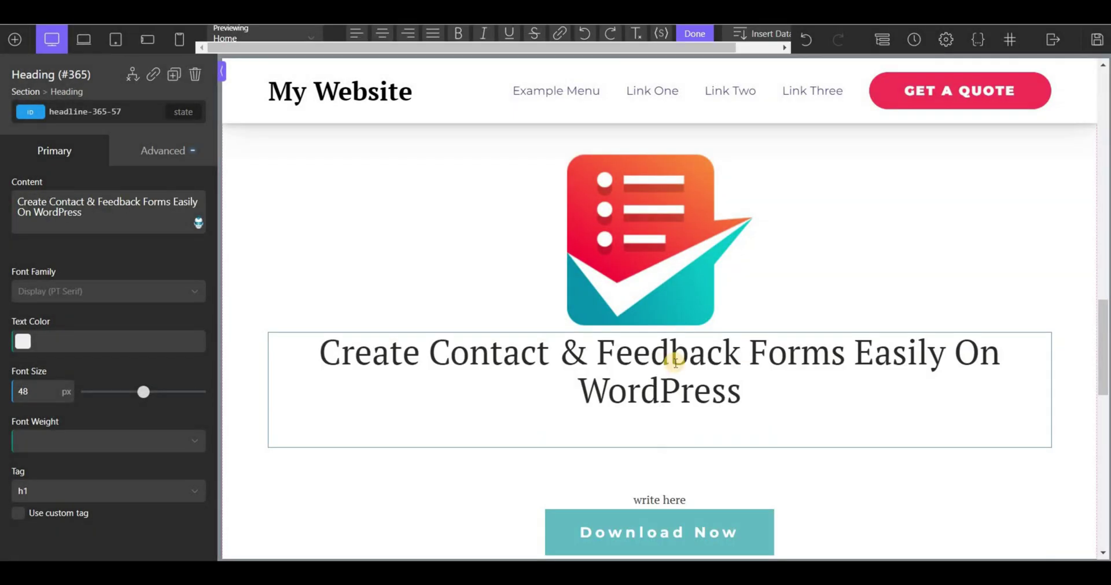
Step: Replace the placeholder above the Download Now button with the ad body text starting "Quickly & Easily Create Any Type Of Form"
double_click(682, 466)
key(ctrl+v)
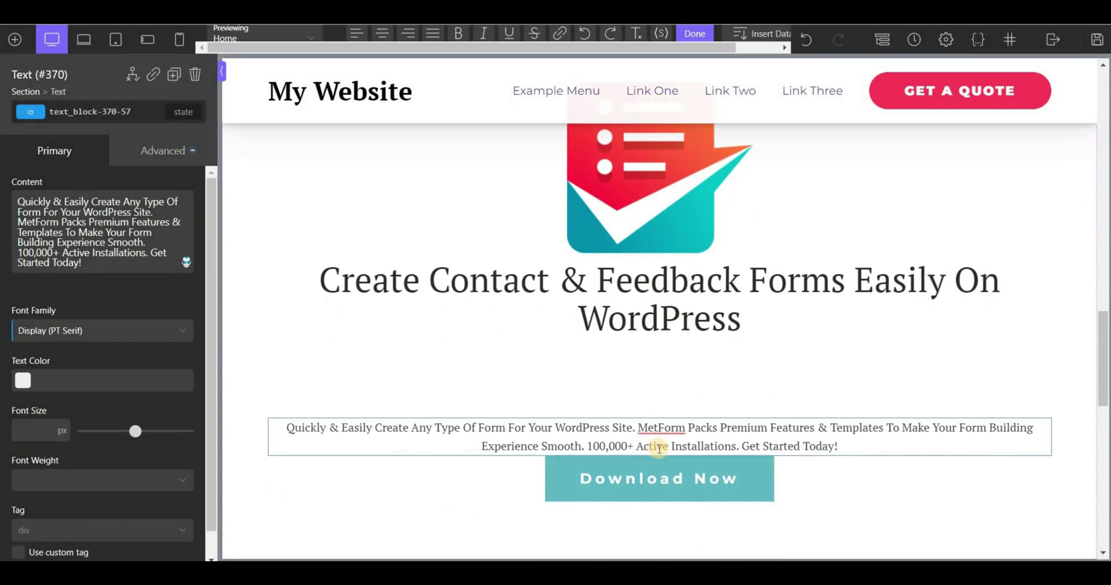
click(657, 449)
Step: Reduce the call-to-action heading's font size so that it fits on one line
click(658, 392)
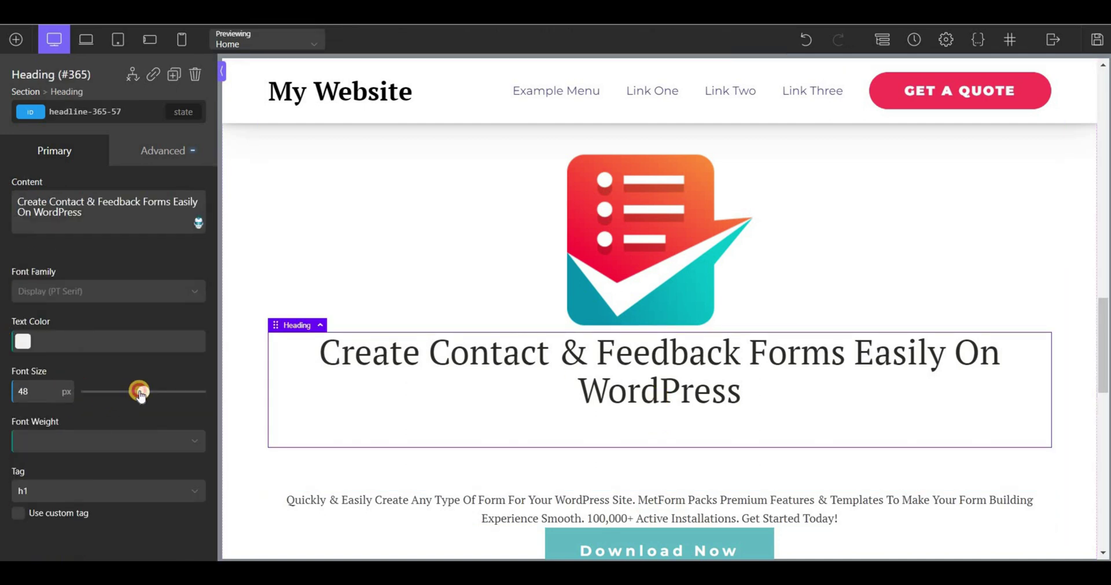
drag(139, 393, 135, 392)
click(575, 455)
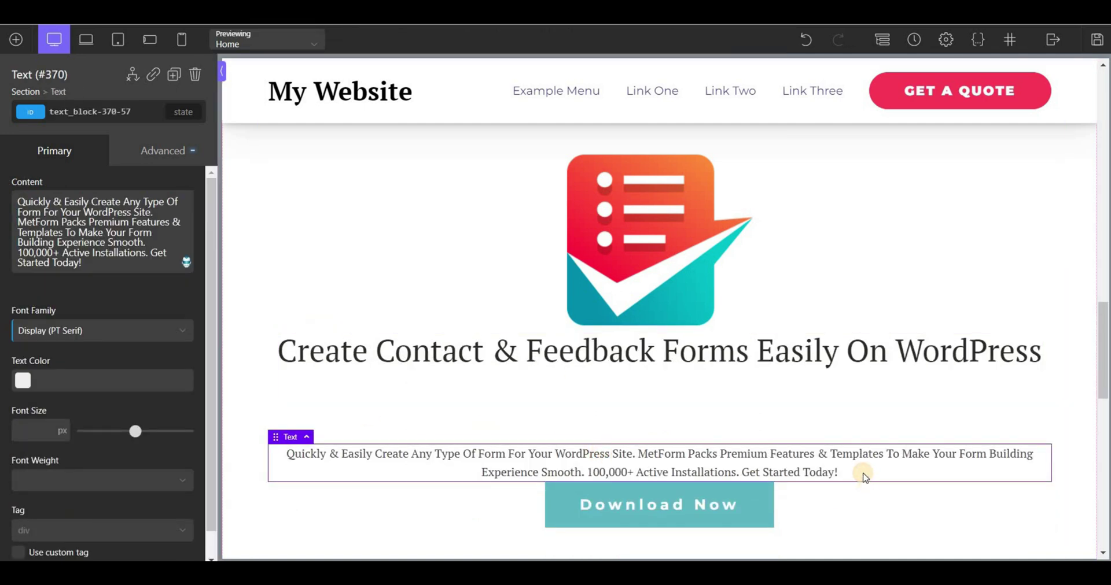
Step: Bold the word MetForm in the paragraph above the Download Now button and finish editing the text
double_click(864, 476)
drag(647, 454, 688, 455)
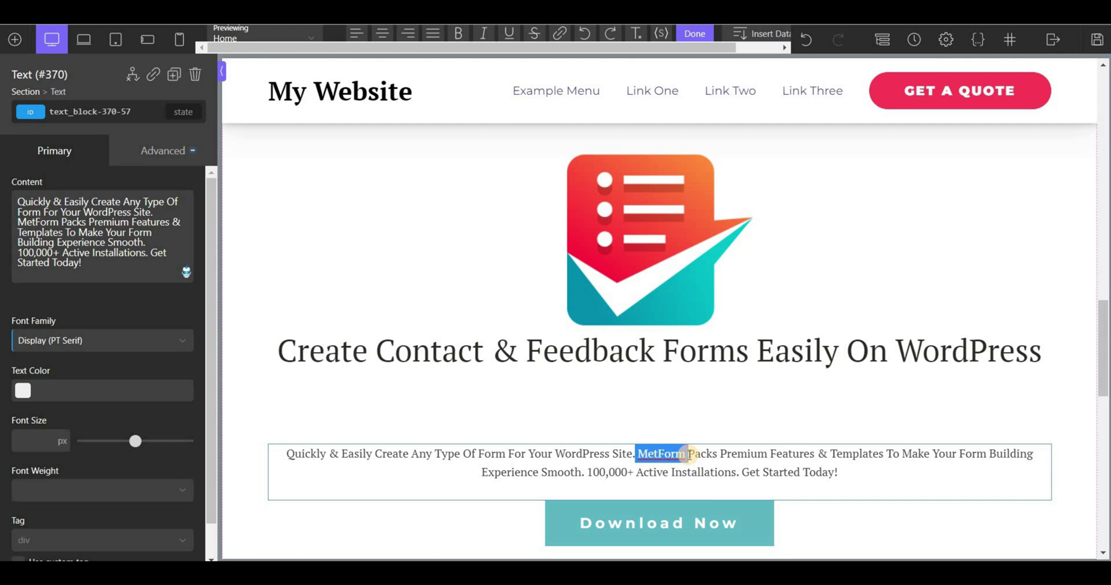
key(ctrl+b)
click(825, 528)
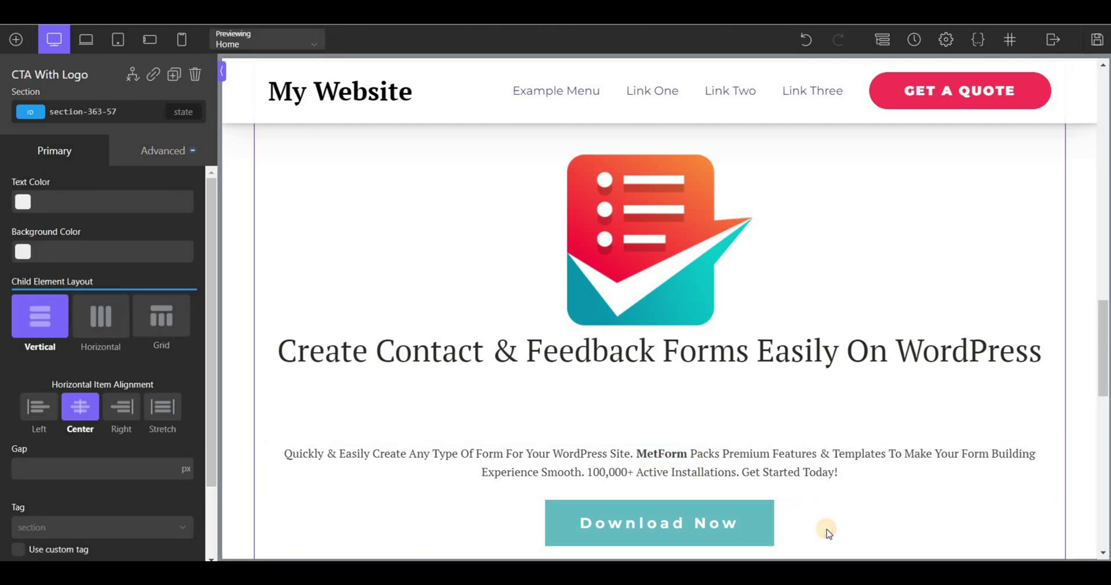
Step: Save the page changes and review the ElementsKit, ShopEngine and MetForm sections on the published home page
click(1048, 334)
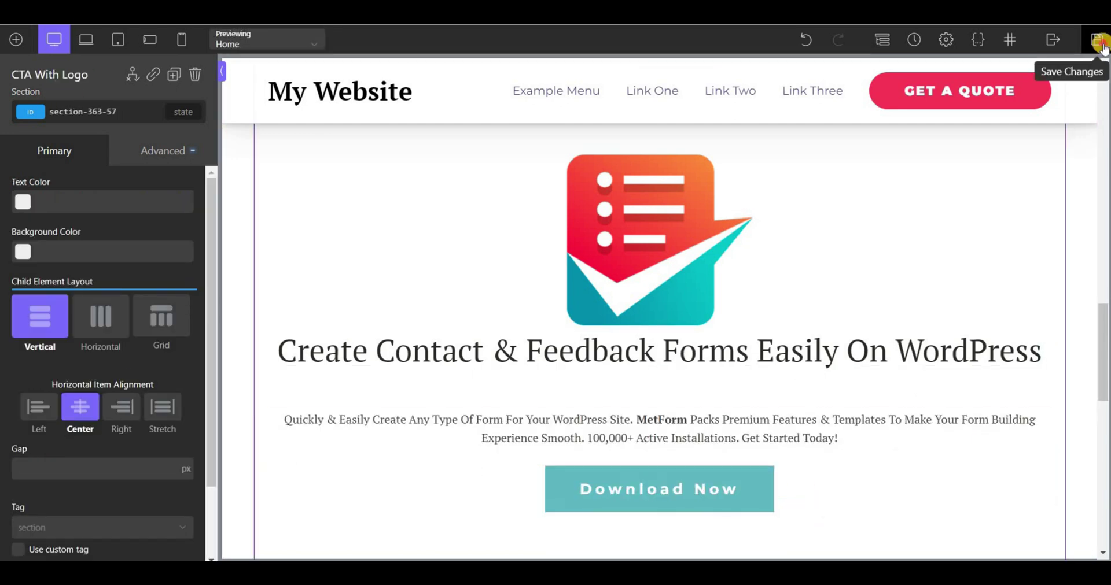
click(1099, 41)
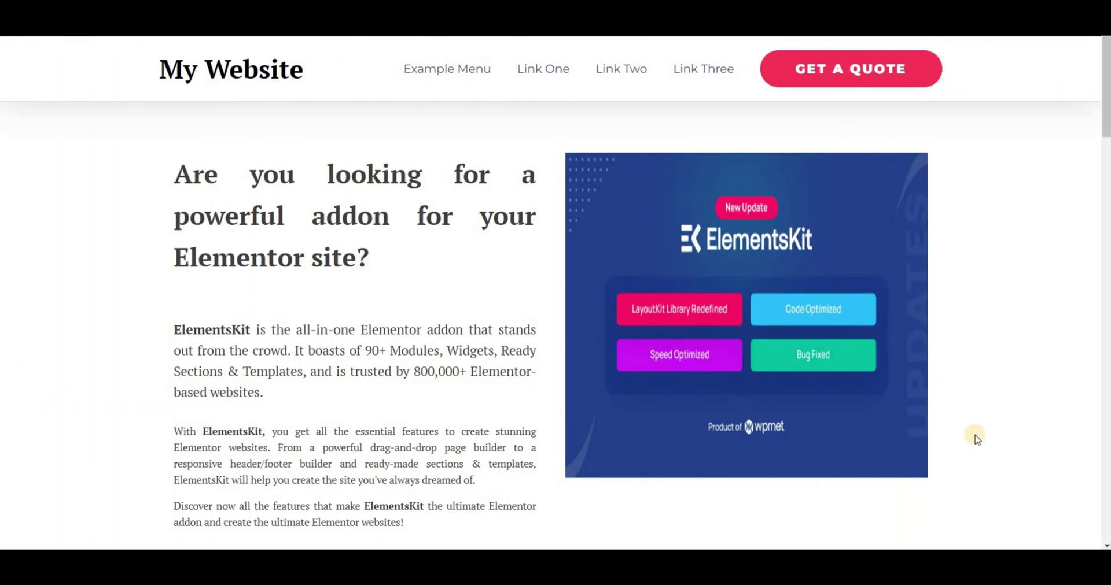
scroll(974, 435, down, 4)
scroll(974, 435, down, 4)
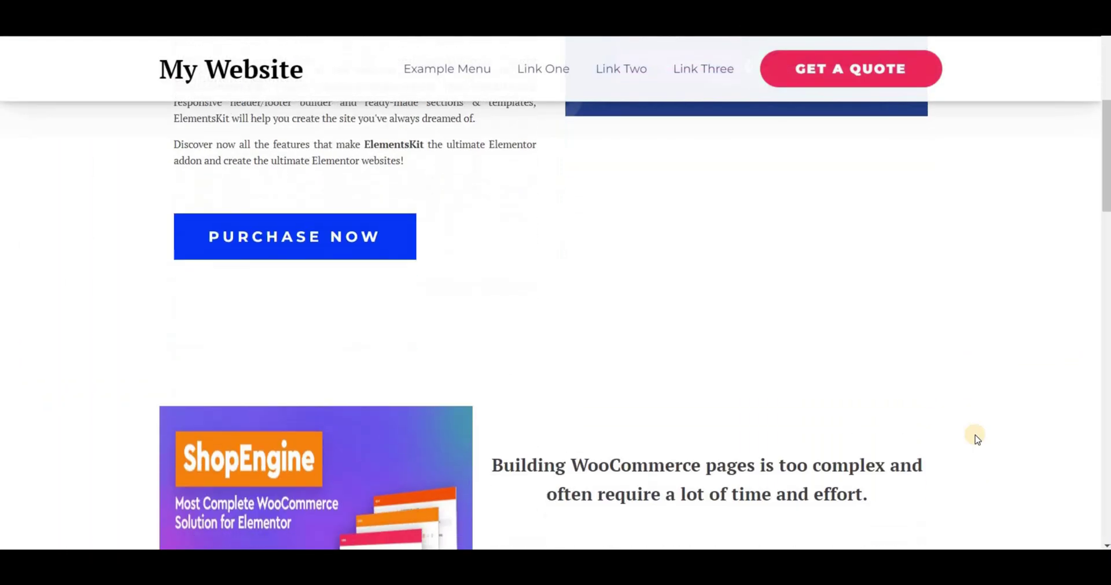
scroll(974, 435, down, 5)
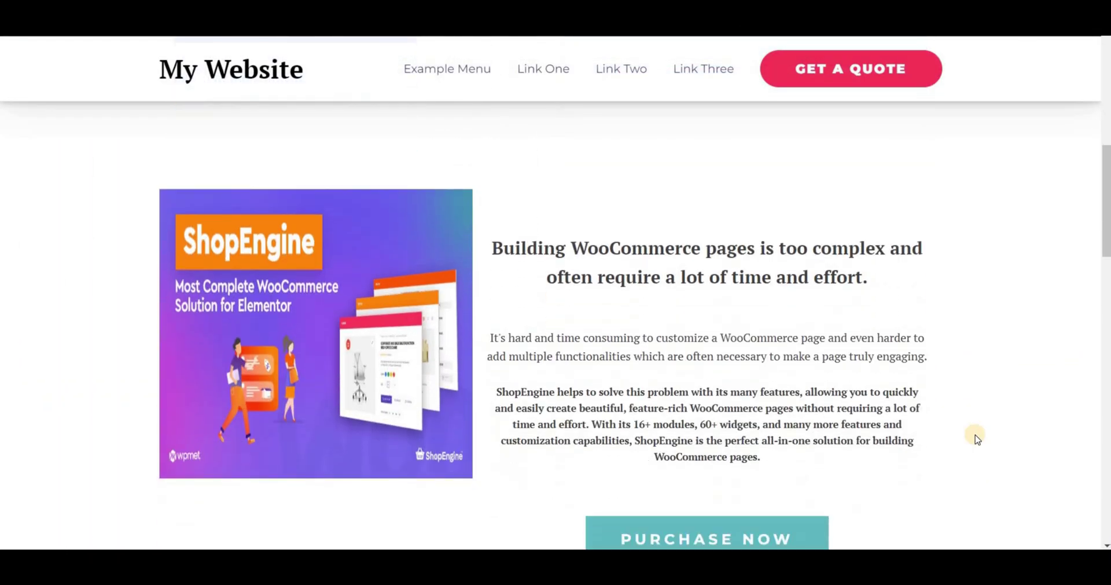
scroll(974, 435, down, 5)
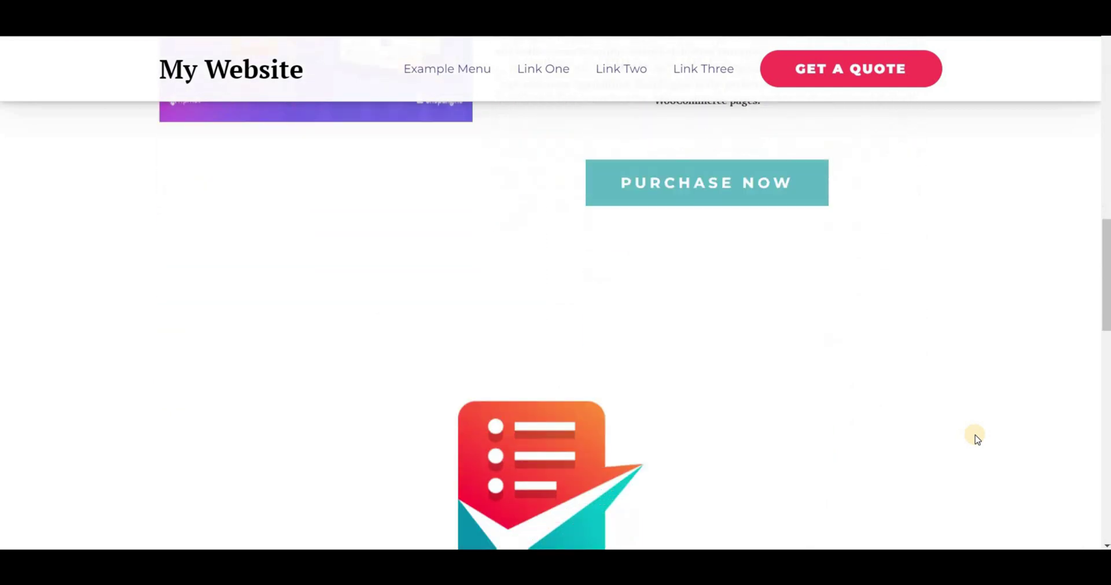
scroll(974, 435, down, 2)
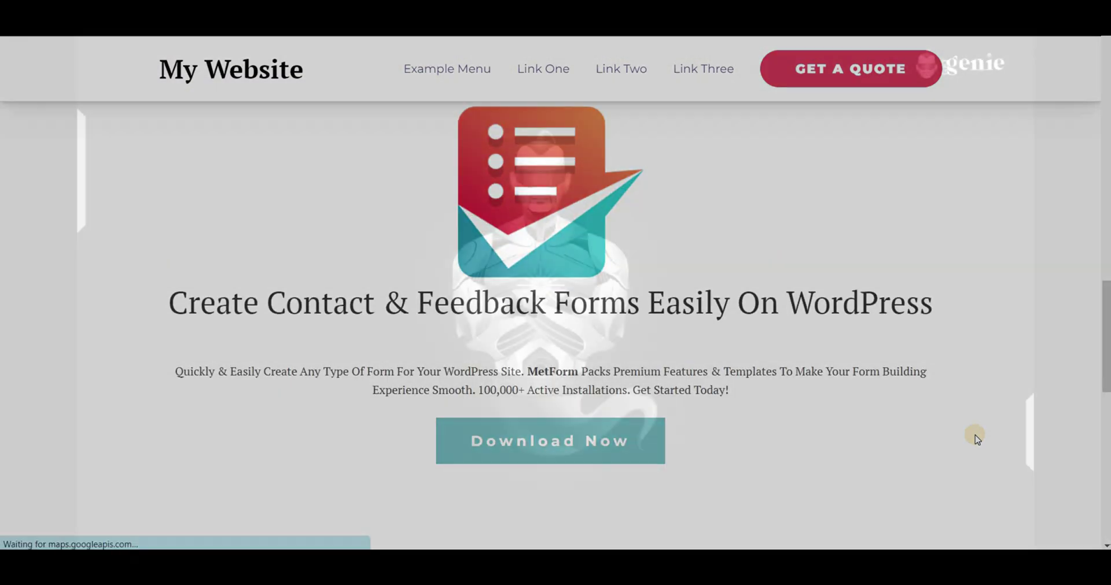